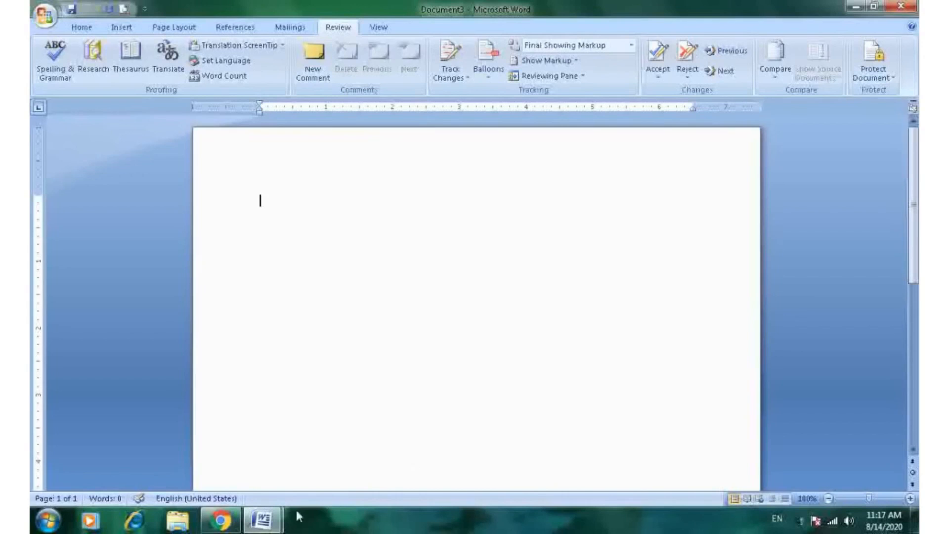
# - Turn on Track Changes for the webinar invitation document
pyautogui.moveTo(264, 522)
pyautogui.click(230, 445)
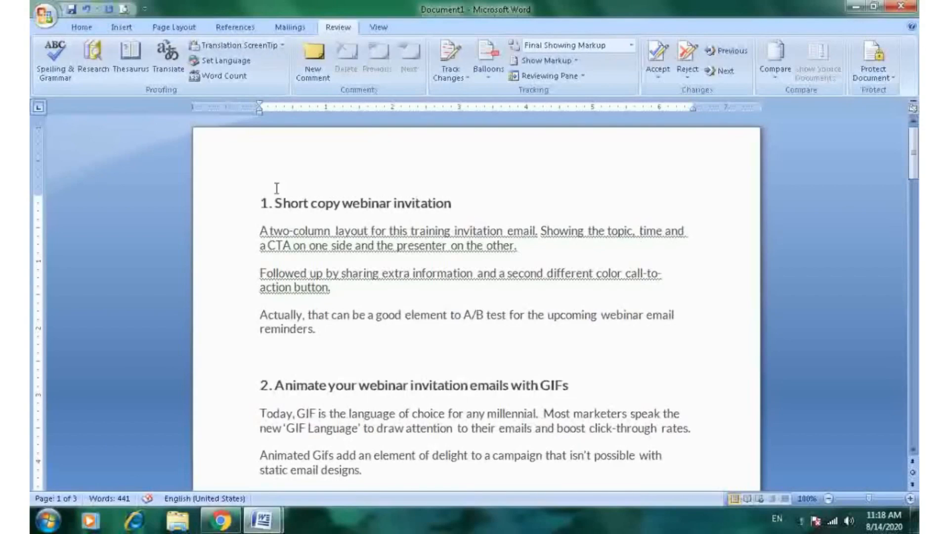
pyautogui.moveTo(259, 202); pyautogui.dragTo(458, 210)
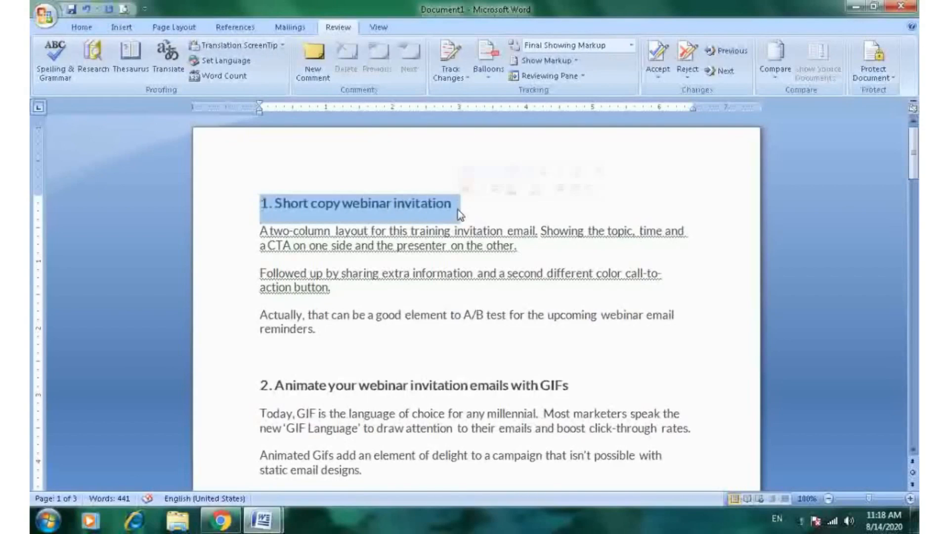
pyautogui.click(503, 216)
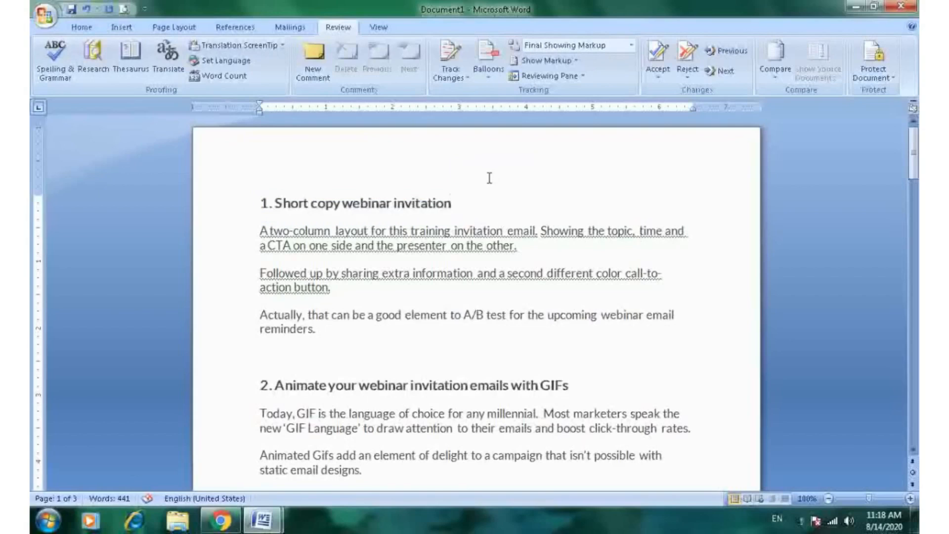
pyautogui.click(448, 60)
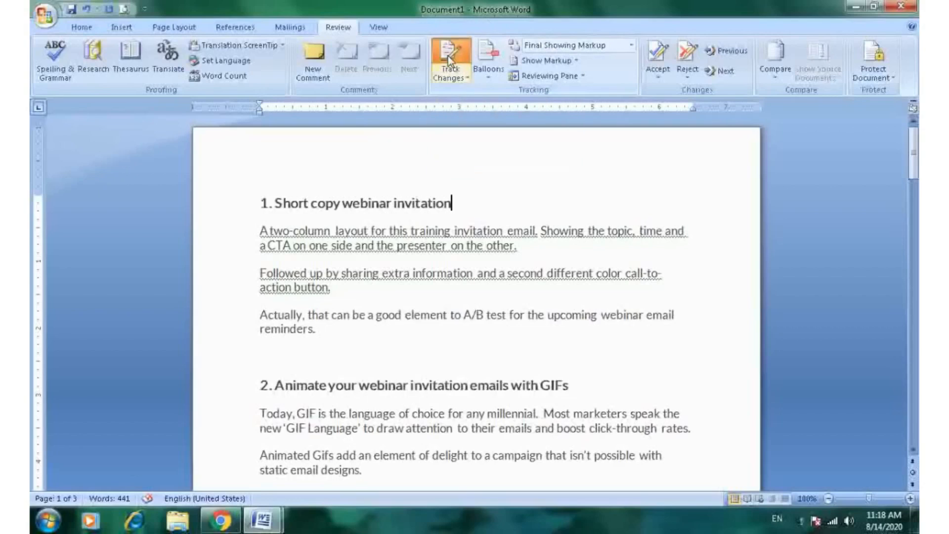
# - Underline the heading "1. Short copy webinar invitation"
pyautogui.click(261, 203)
pyautogui.moveTo(260, 202); pyautogui.dragTo(451, 205)
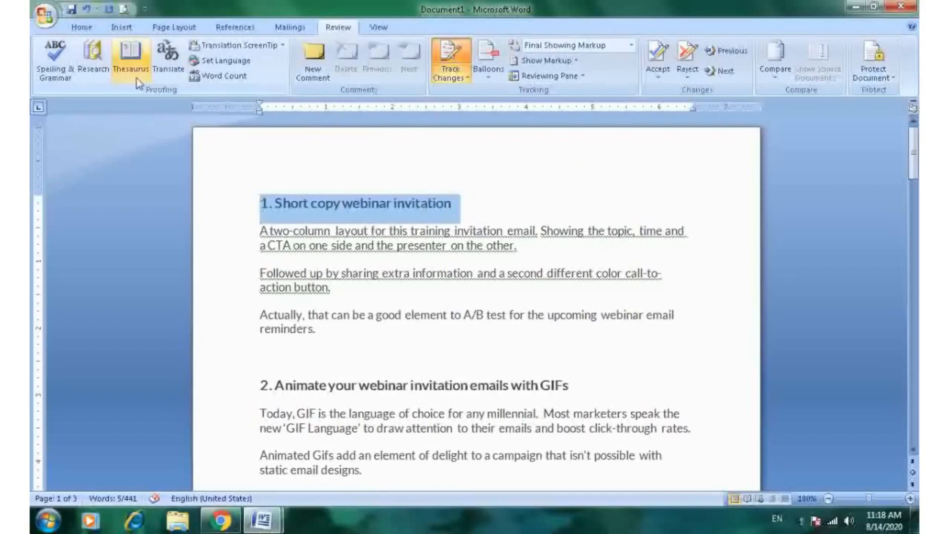
pyautogui.click(81, 28)
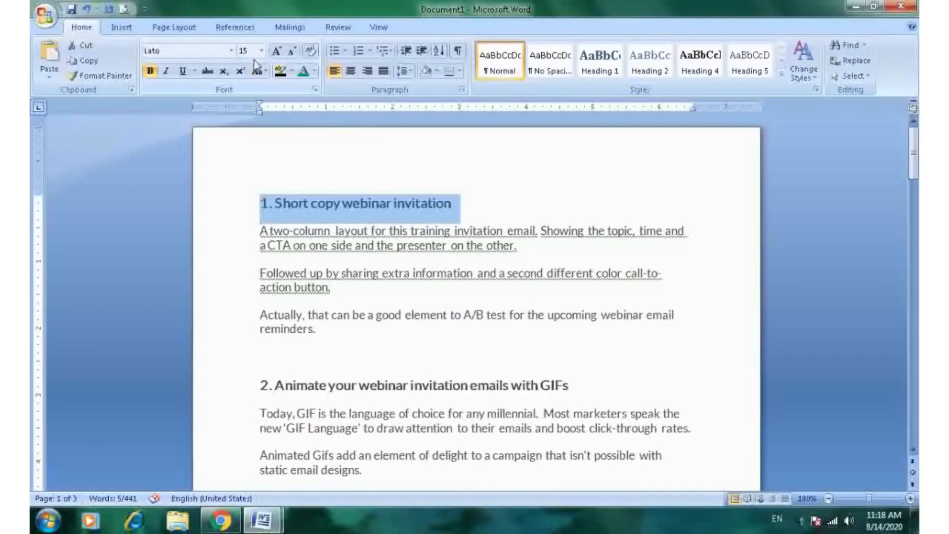
pyautogui.click(183, 72)
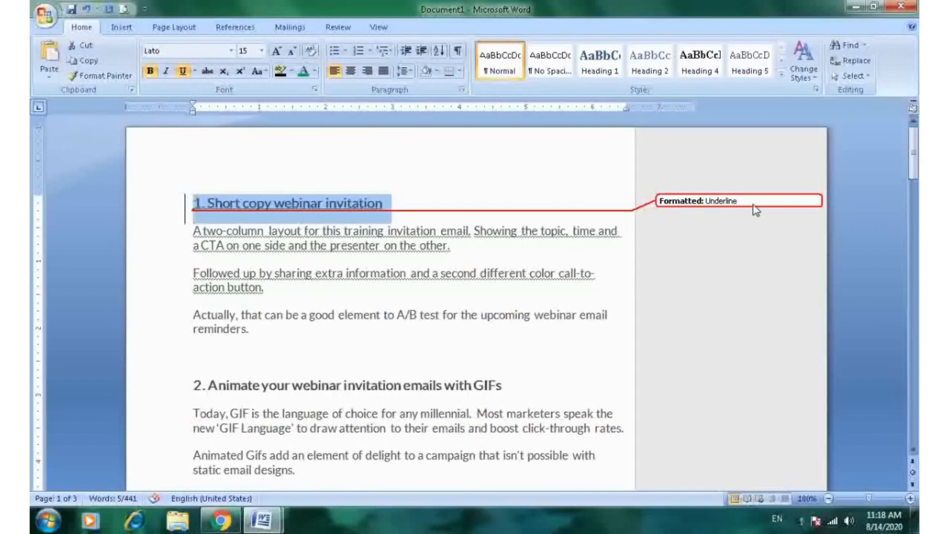
pyautogui.click(441, 201)
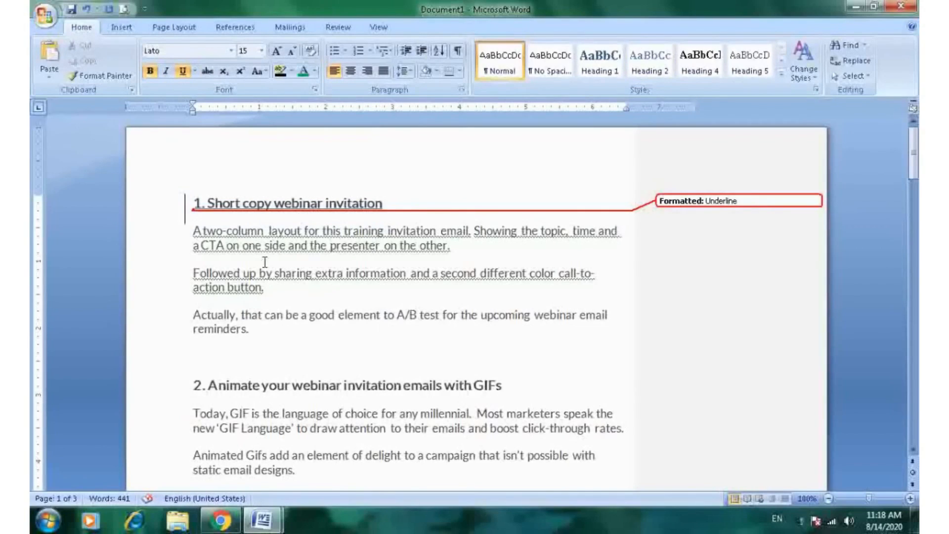
# - Delete the paragraph beginning "Actually, that can be a good element" under the first section
pyautogui.scroll(-1, 265, 262)
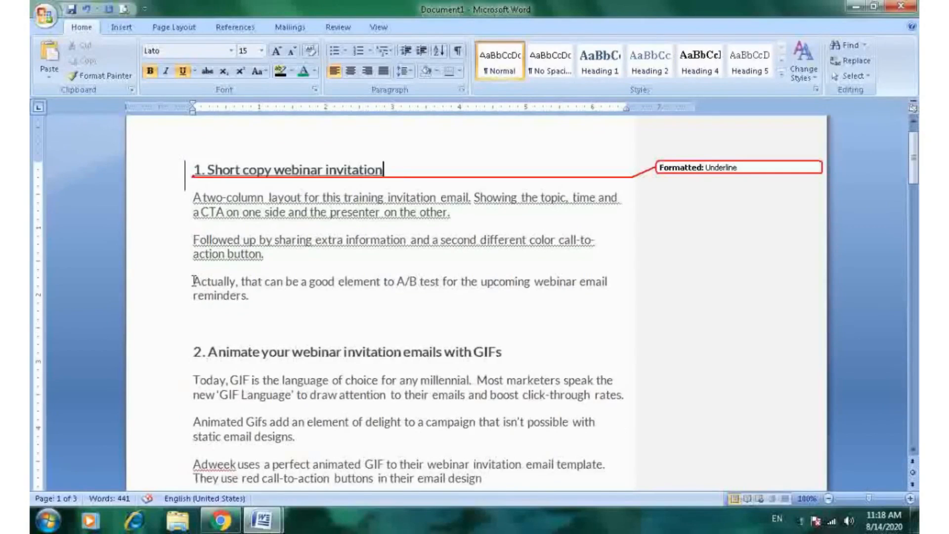
pyautogui.moveTo(193, 282); pyautogui.dragTo(248, 300)
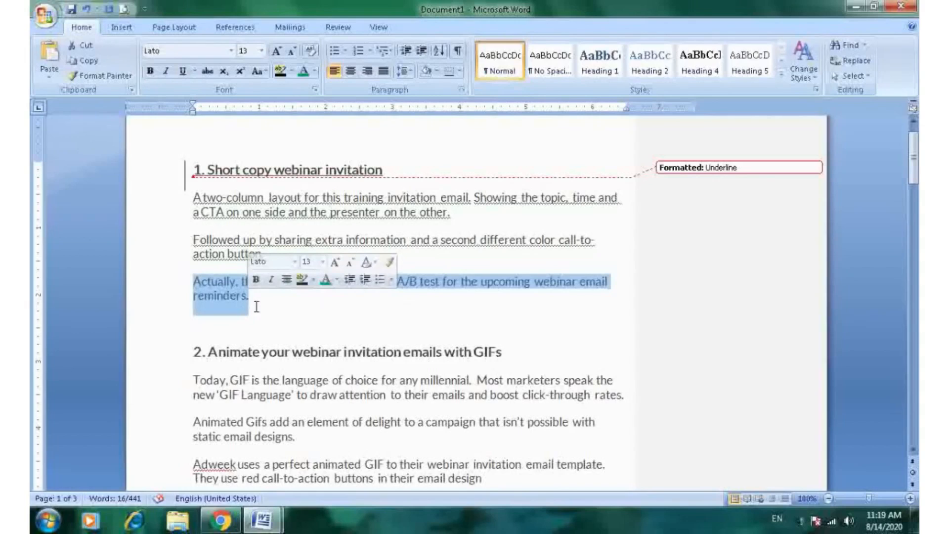
pyautogui.press('Delete')
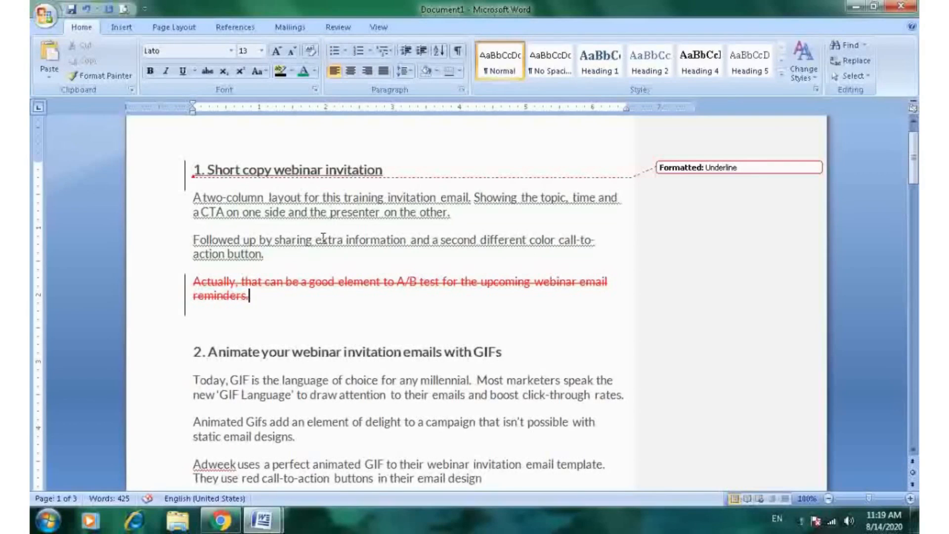
# - Change the font colour of the first paragraph under heading 2 to green
pyautogui.scroll(-2, 417, 202)
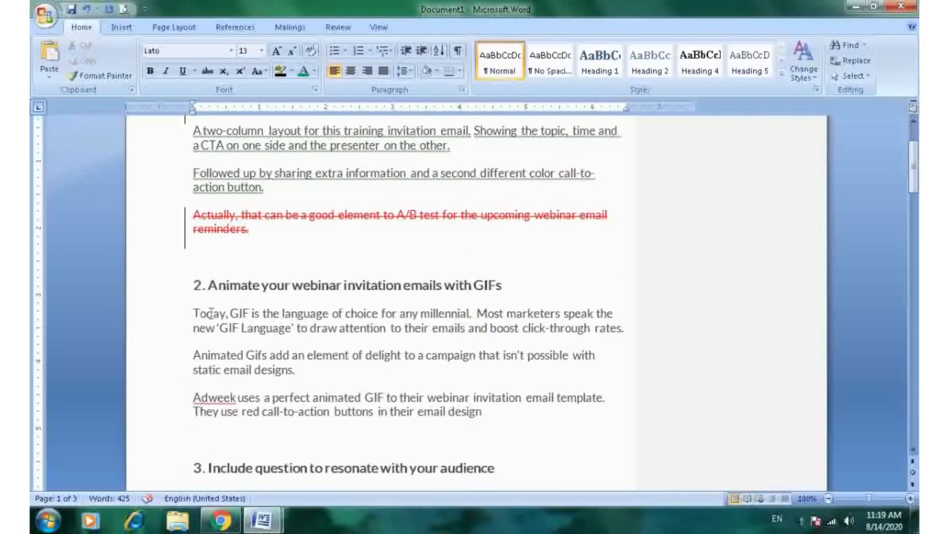
pyautogui.moveTo(193, 313); pyautogui.dragTo(626, 327)
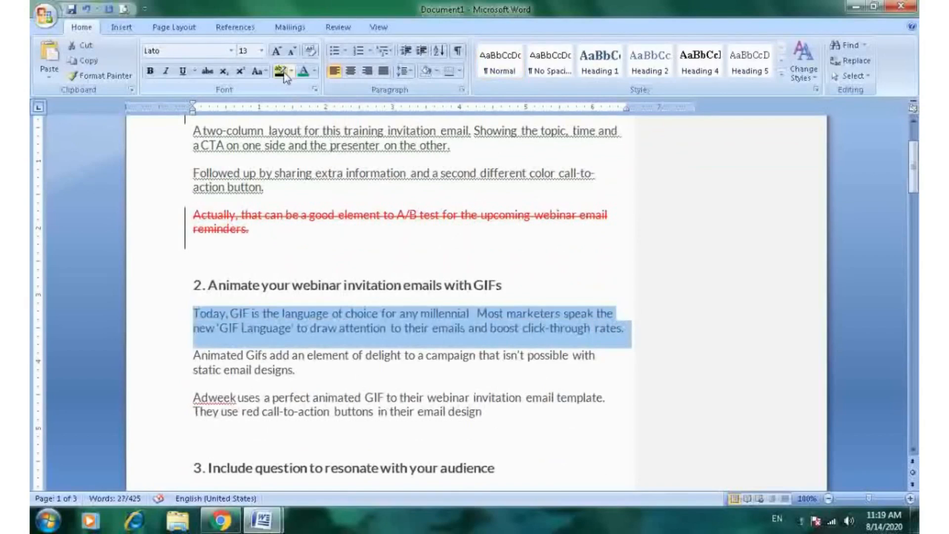
pyautogui.click(311, 73)
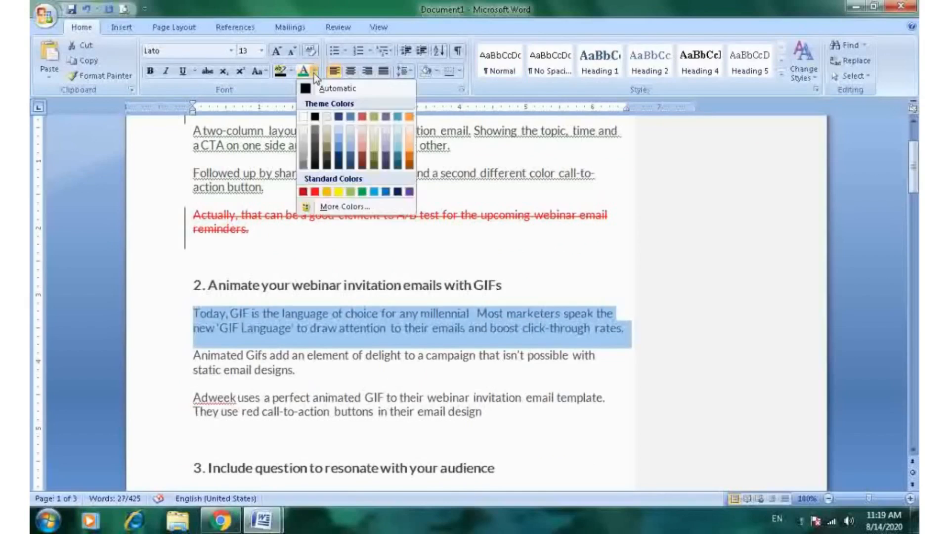
pyautogui.click(363, 192)
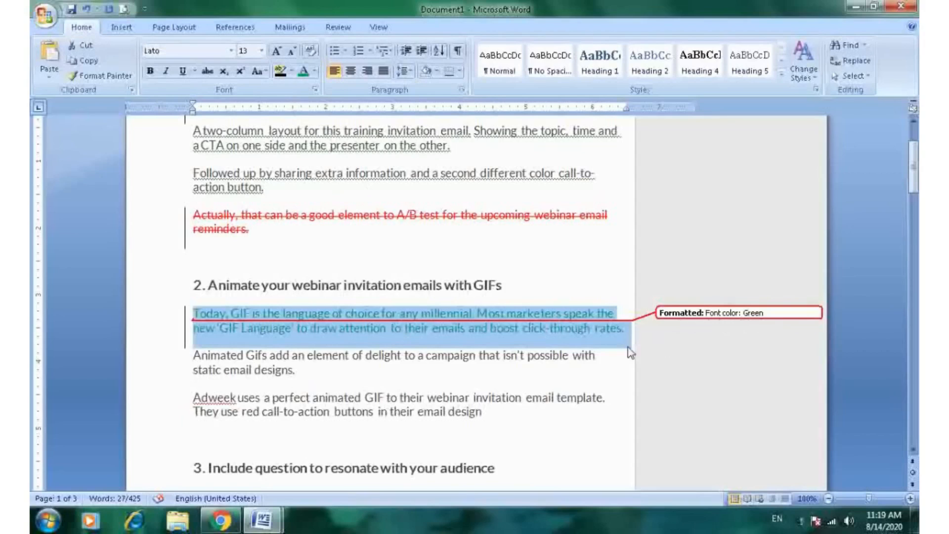
pyautogui.click(471, 392)
# - Apply strikethrough to the two paragraphs under heading "3. Include question to resonate with your audience"
pyautogui.scroll(-3, 441, 302)
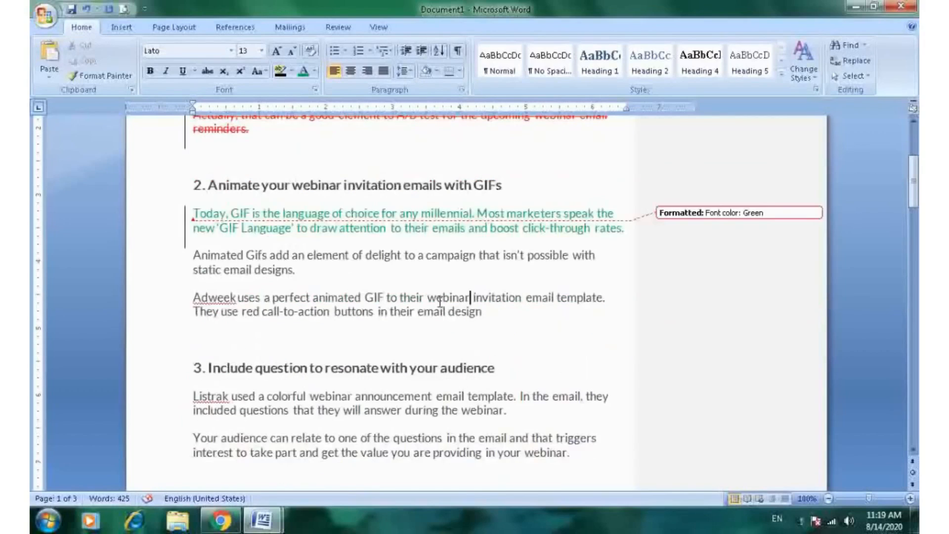
pyautogui.scroll(-3, 440, 302)
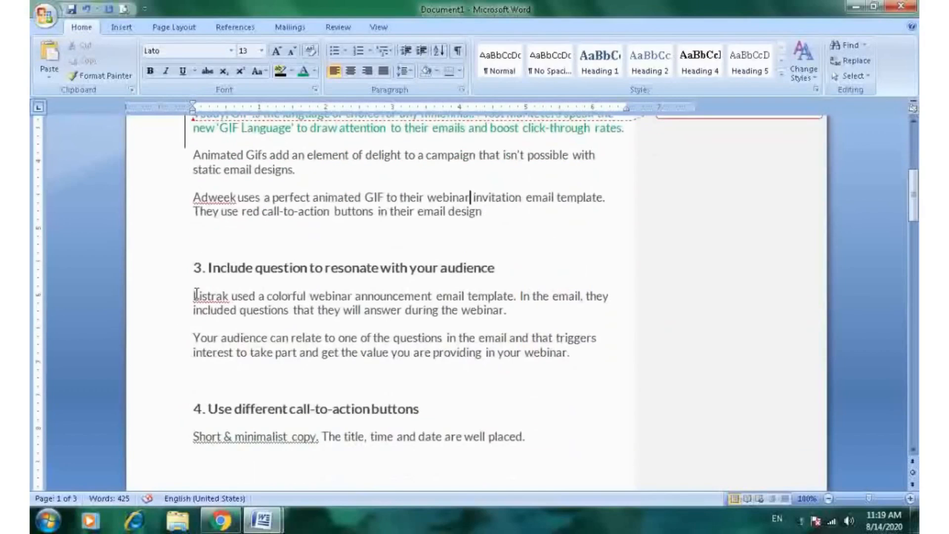
pyautogui.moveTo(196, 295); pyautogui.dragTo(582, 355)
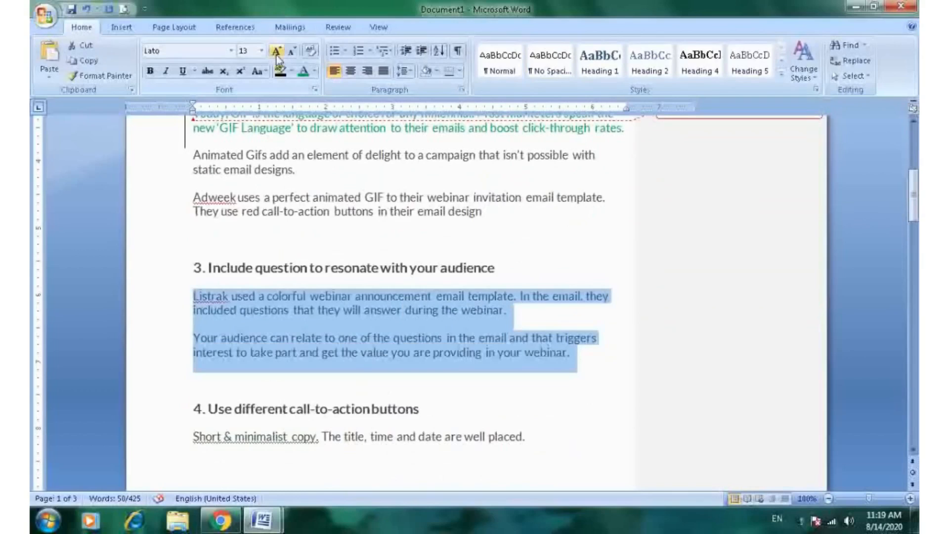
pyautogui.click(211, 74)
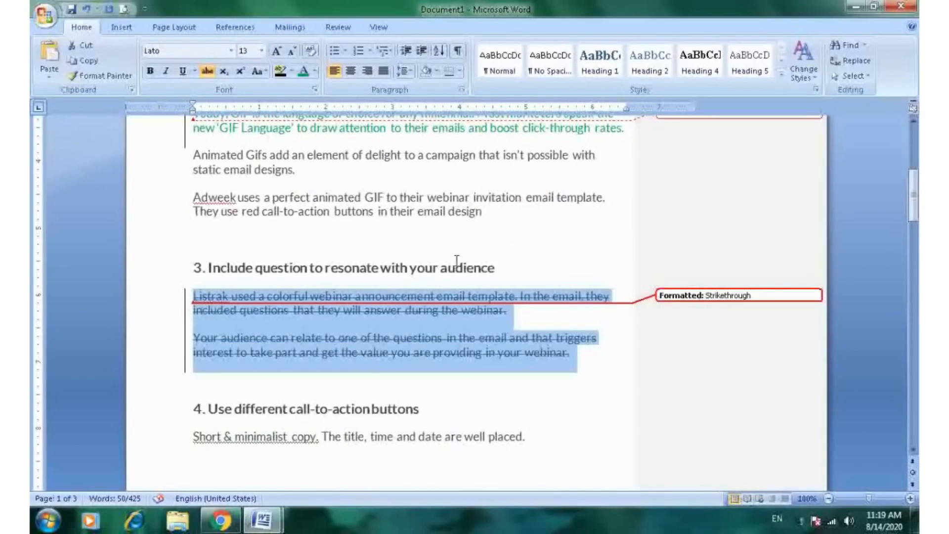
# - Center the heading "4. Use different call-to-action buttons"
pyautogui.scroll(-2, 456, 254)
pyautogui.scroll(-2, 455, 254)
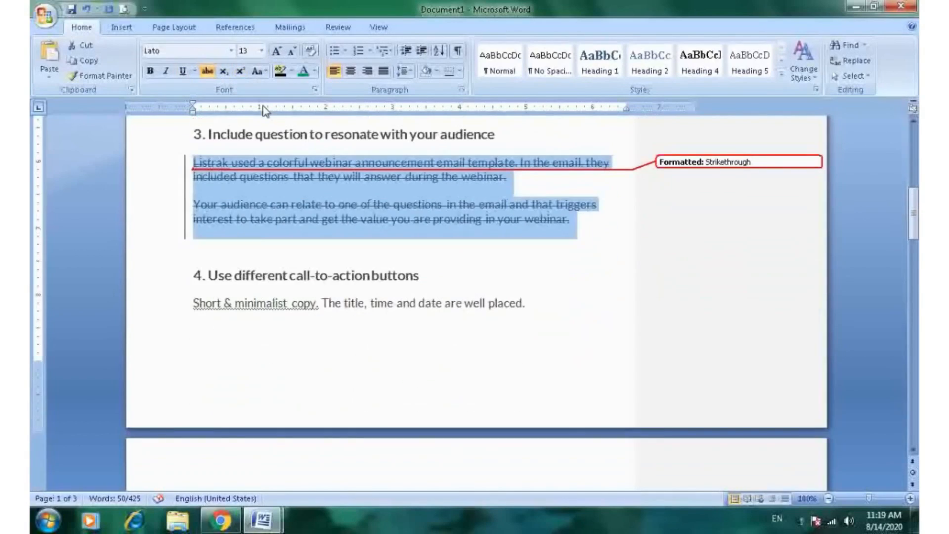
pyautogui.scroll(-3, 341, 312)
pyautogui.scroll(-1, 341, 313)
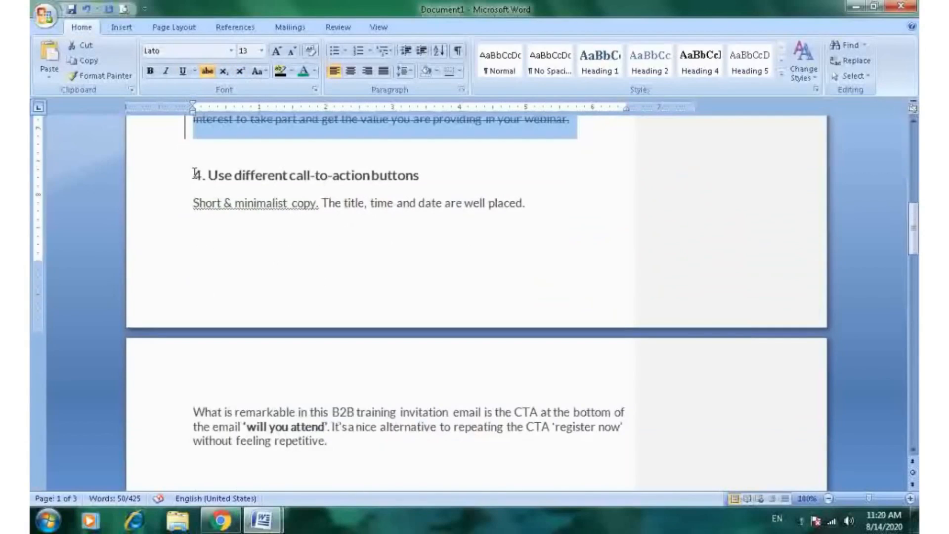
pyautogui.moveTo(188, 175); pyautogui.dragTo(425, 176)
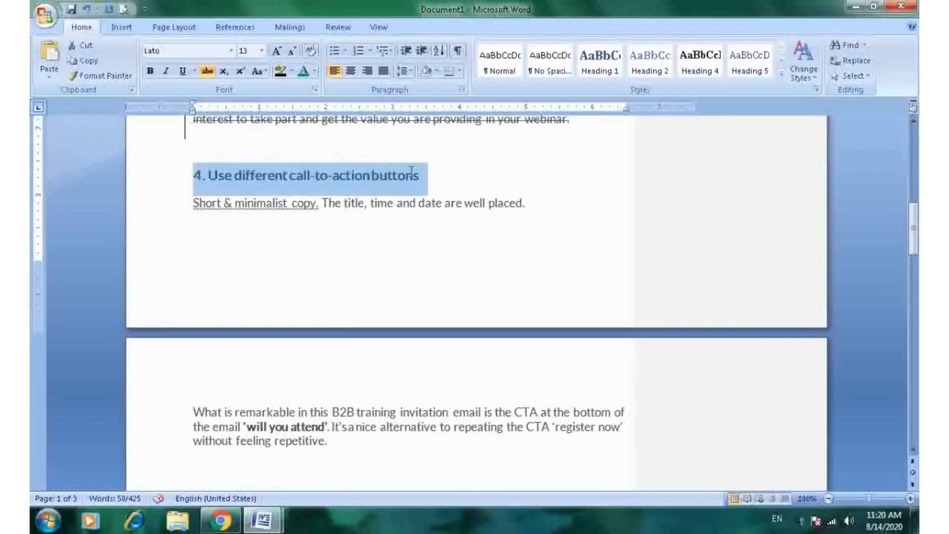
pyautogui.click(353, 73)
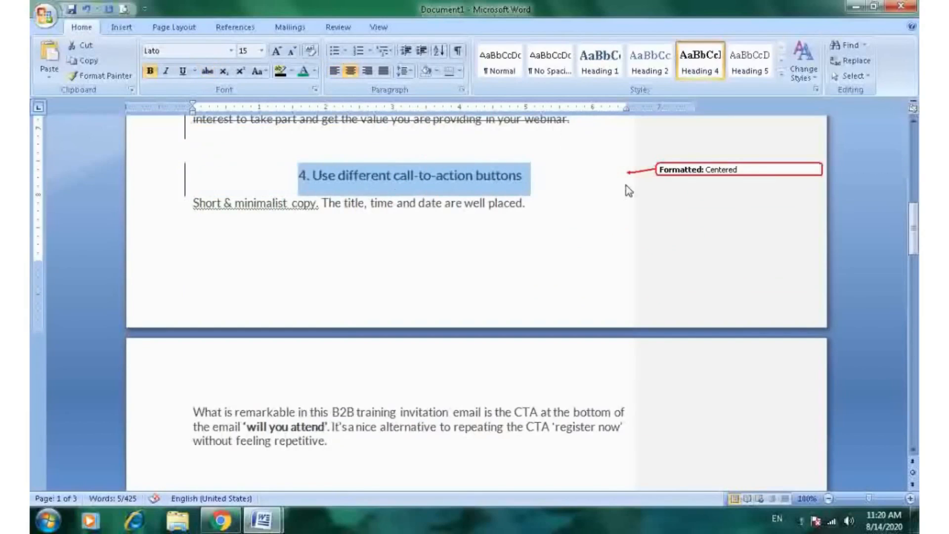
# - Right-align the heading "5. Do not leave any useful information behind"
pyautogui.scroll(-4, 316, 287)
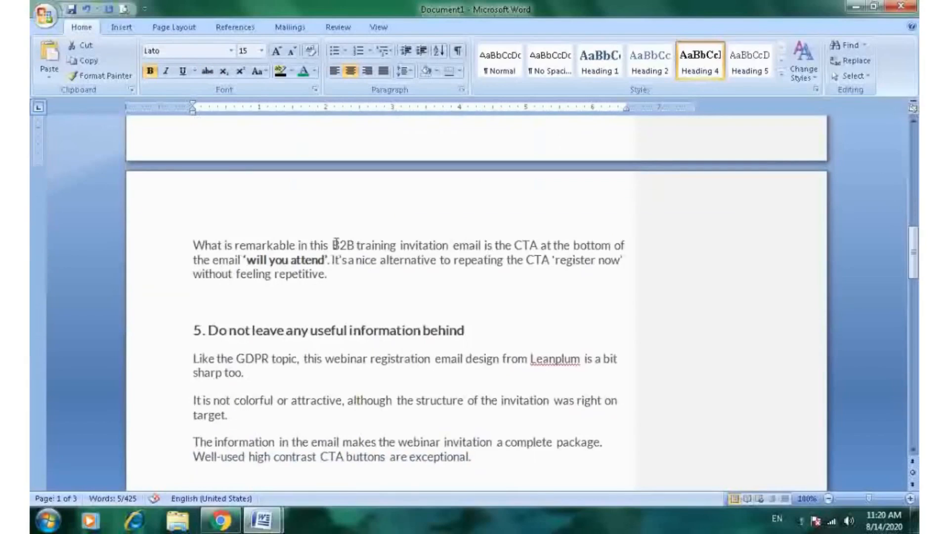
pyautogui.moveTo(195, 332); pyautogui.dragTo(491, 336)
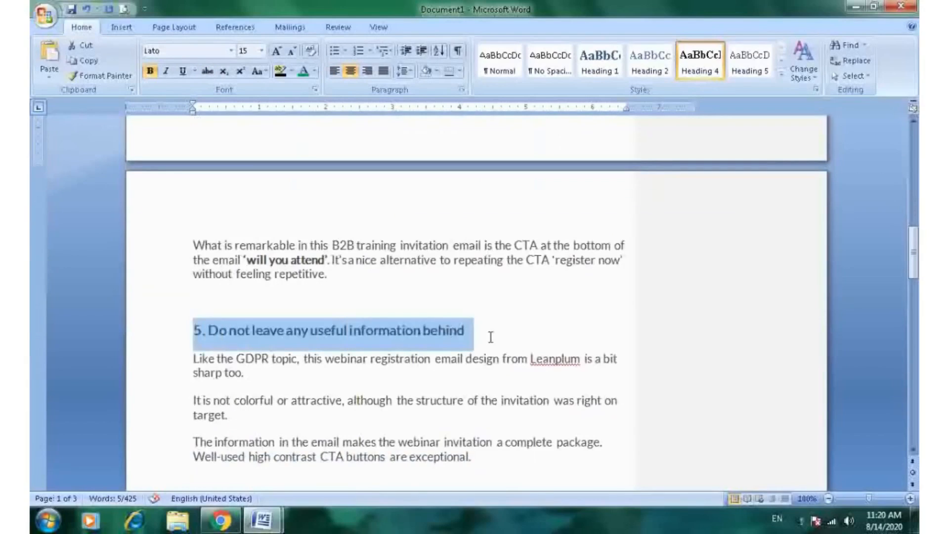
pyautogui.click(368, 71)
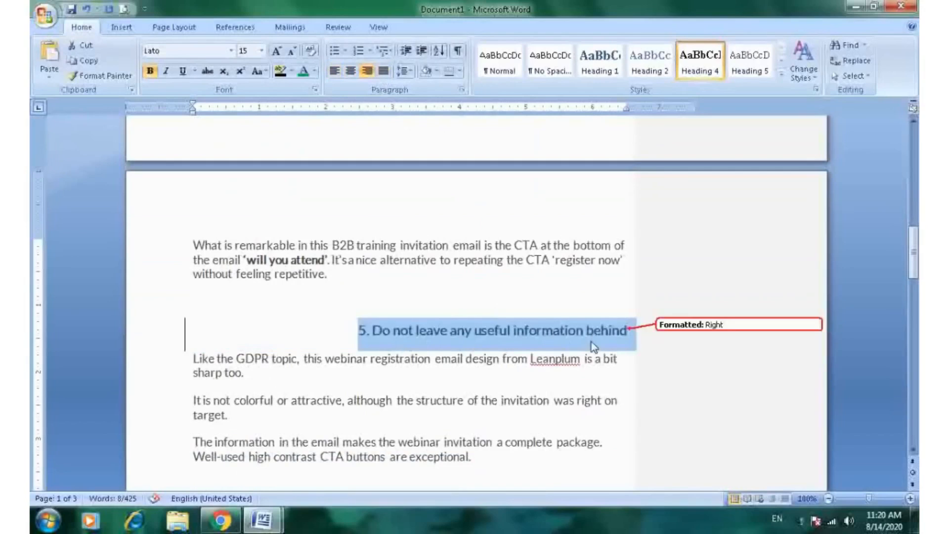
# - Turn the three paragraphs under heading 6 into a numbered list
pyautogui.scroll(-4, 501, 274)
pyautogui.scroll(-3, 504, 262)
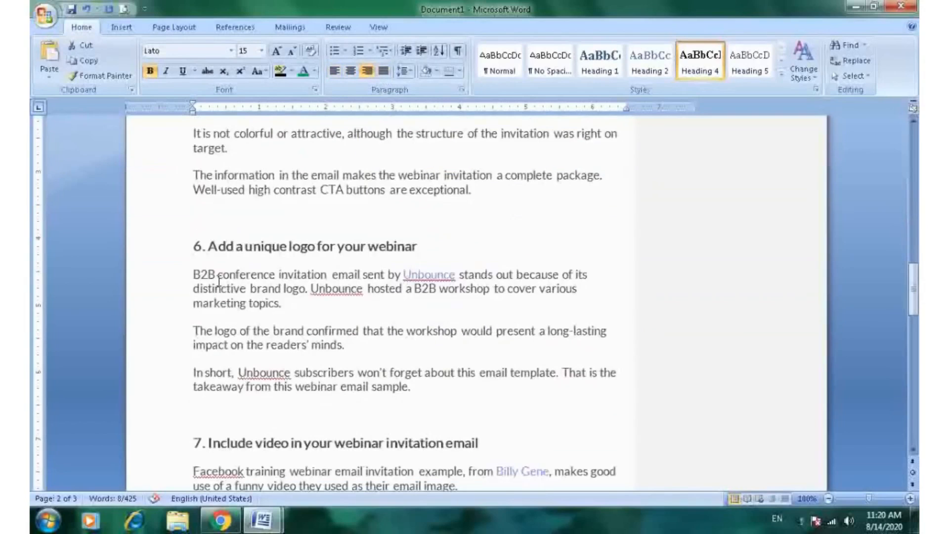
pyautogui.moveTo(192, 269); pyautogui.dragTo(425, 389)
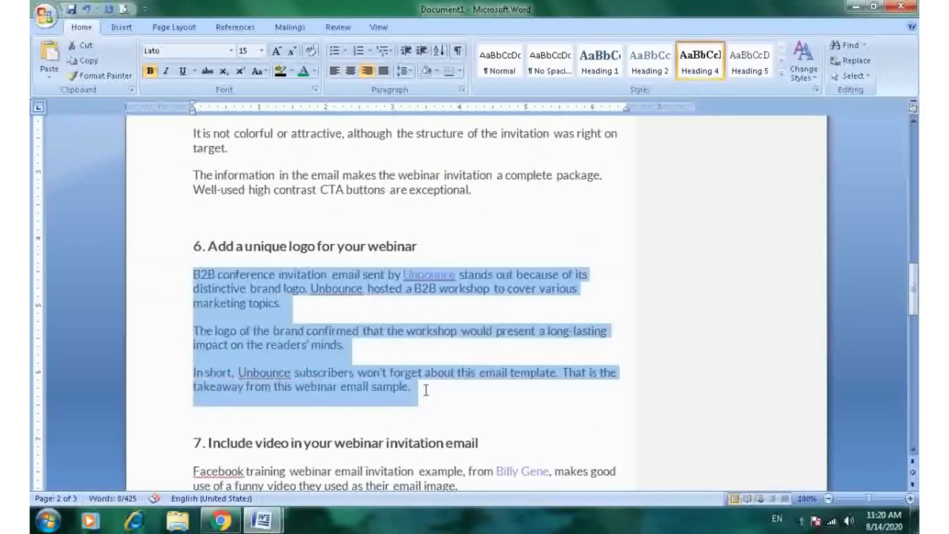
pyautogui.click(357, 51)
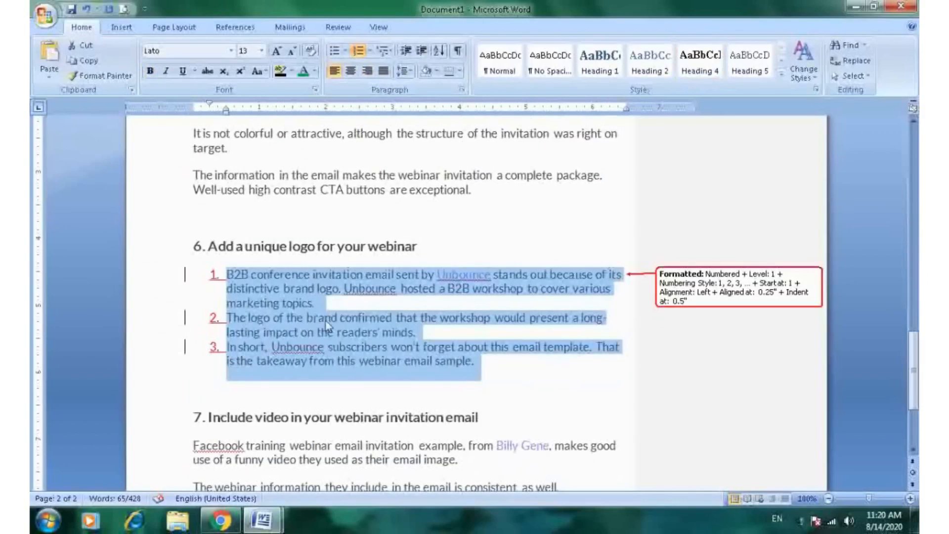
# - Enlarge the font of the text under heading 7 to 16 pt
pyautogui.scroll(-3, 297, 348)
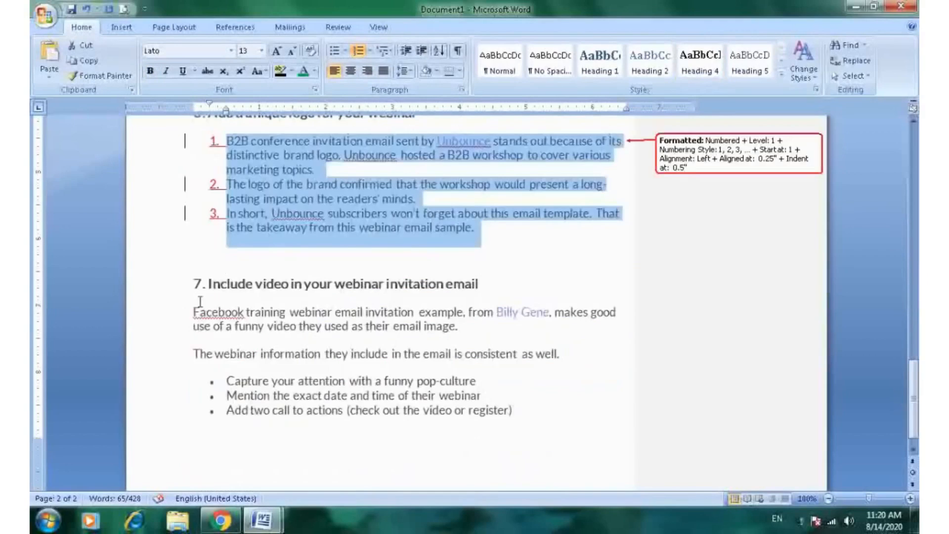
pyautogui.moveTo(192, 311); pyautogui.dragTo(525, 425)
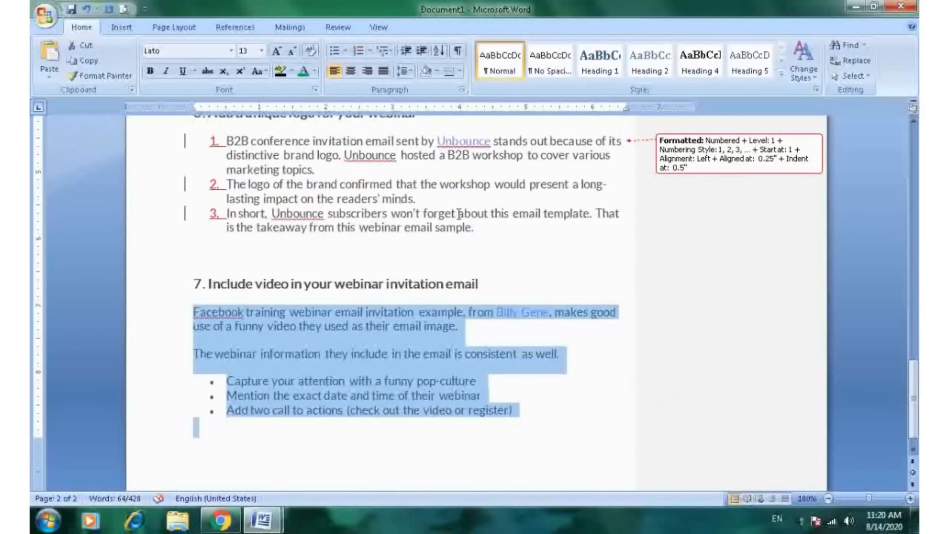
pyautogui.click(278, 52)
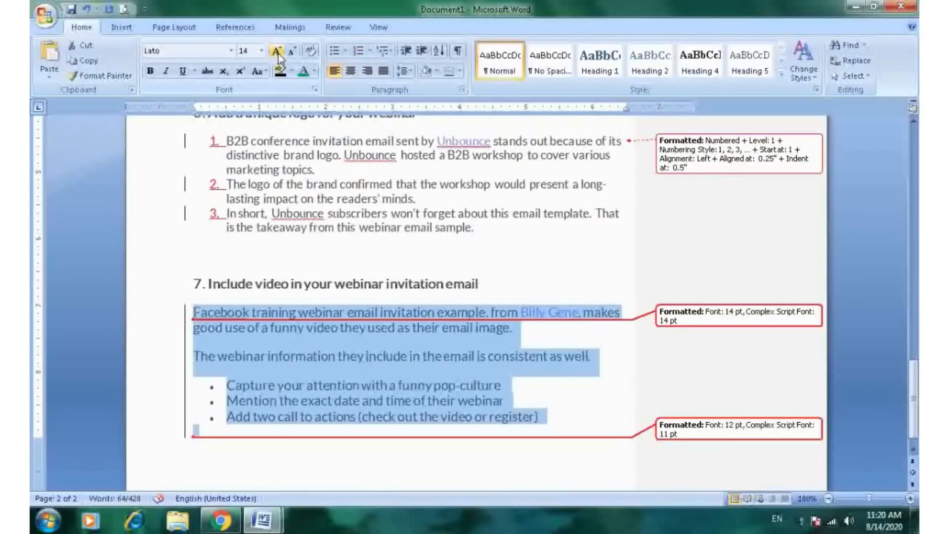
pyautogui.click(278, 53)
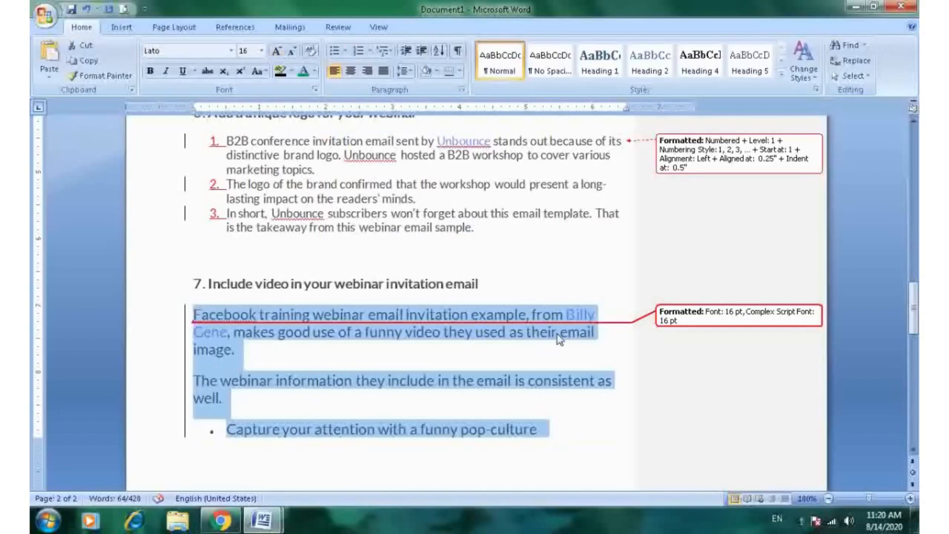
pyautogui.scroll(-8, 579, 297)
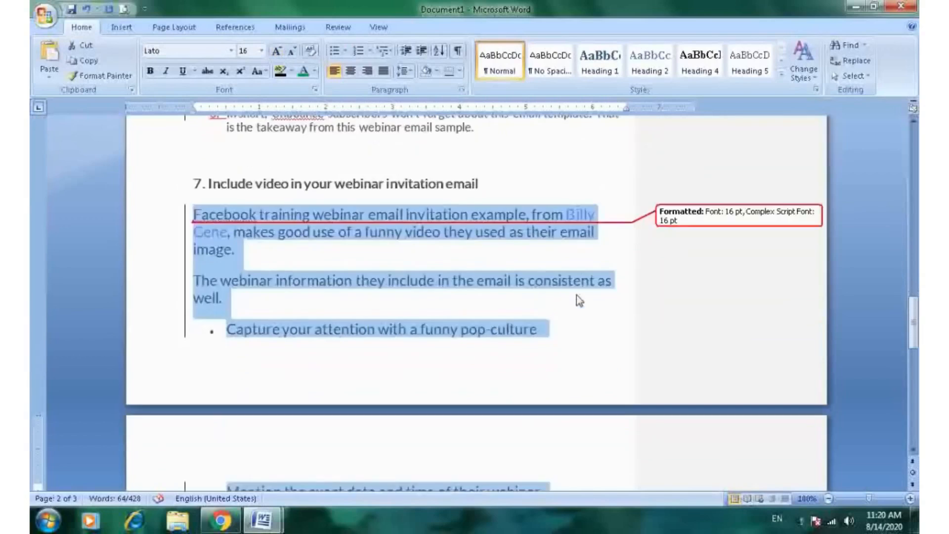
pyautogui.scroll(5, 578, 299)
pyautogui.scroll(15, 577, 294)
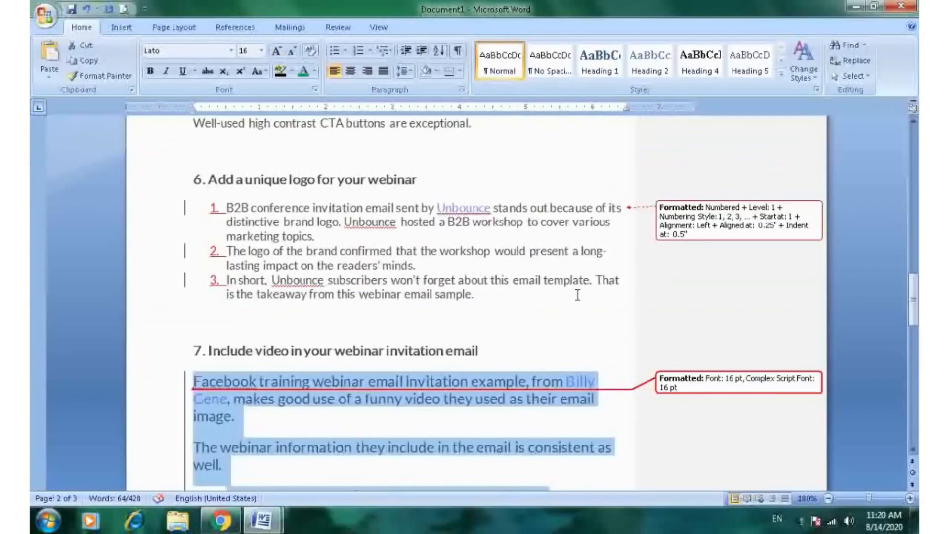
# - Open the Track Changes Options dialog, review its markup, moves, formatting and balloon settings, and cancel it
pyautogui.scroll(6, 577, 295)
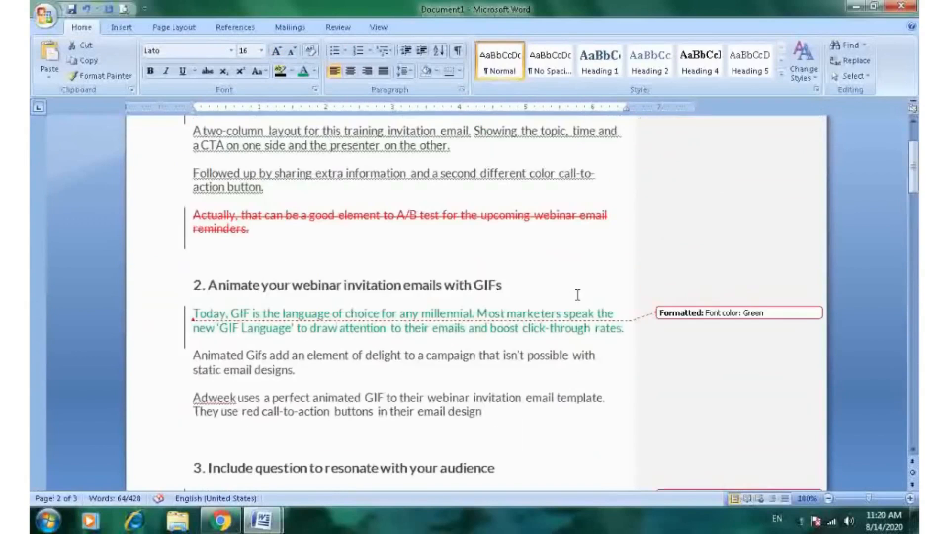
pyautogui.click(455, 169)
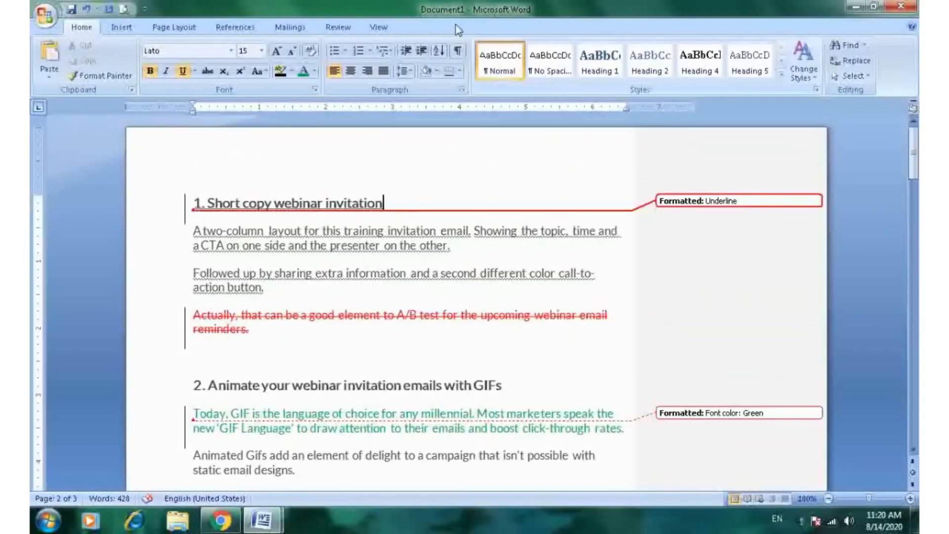
pyautogui.click(339, 28)
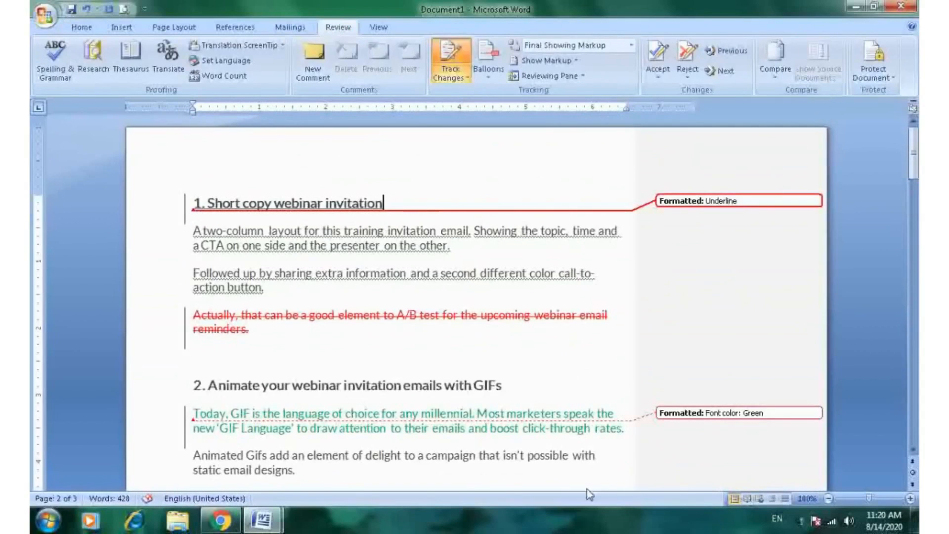
pyautogui.click(509, 162)
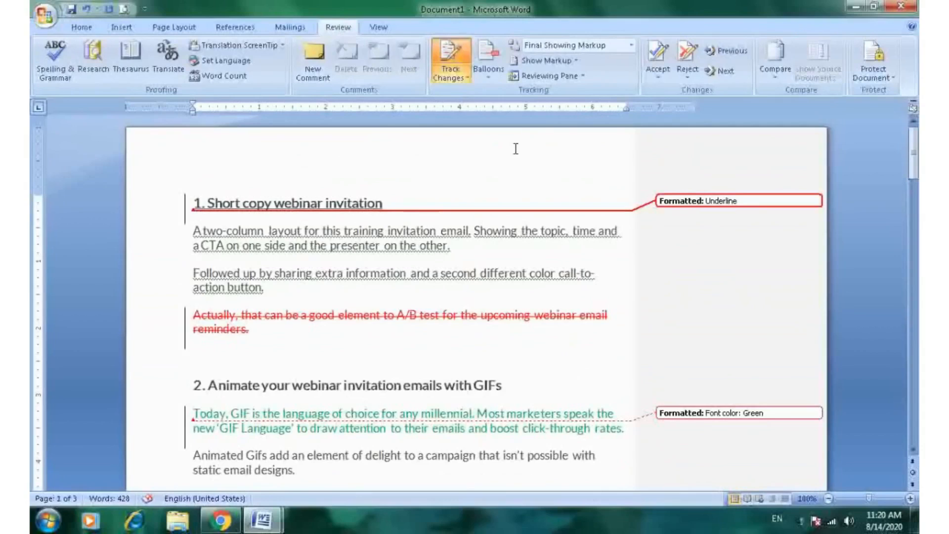
pyautogui.click(469, 79)
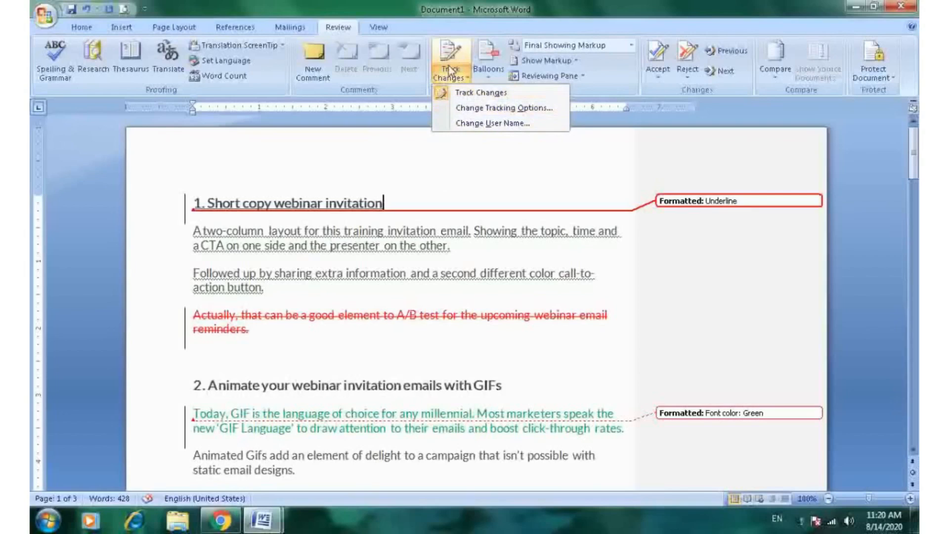
pyautogui.click(499, 113)
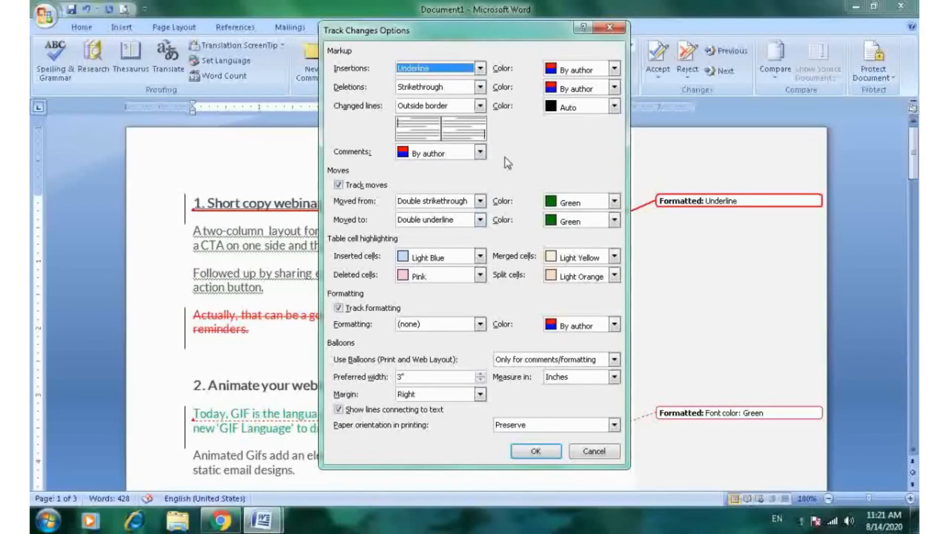
pyautogui.click(339, 186)
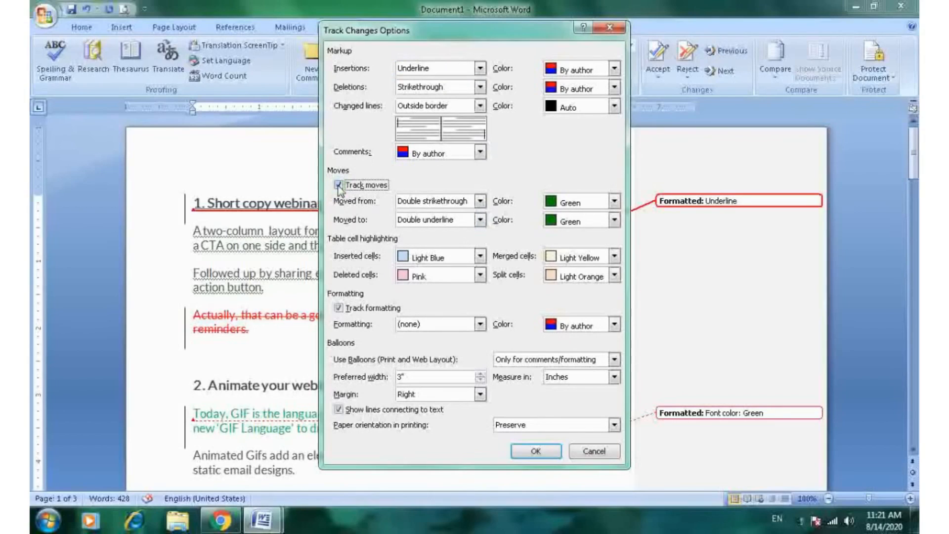
pyautogui.click(339, 309)
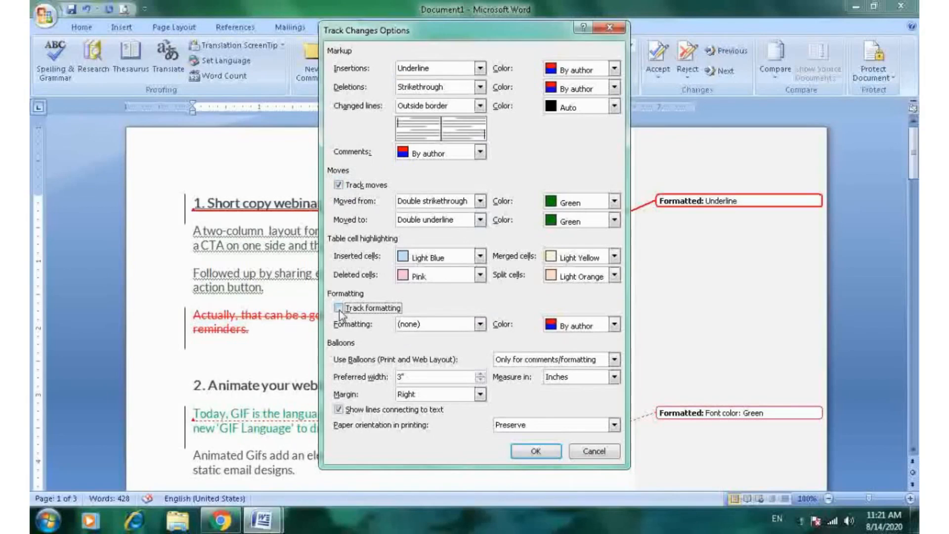
pyautogui.click(339, 309)
pyautogui.click(614, 454)
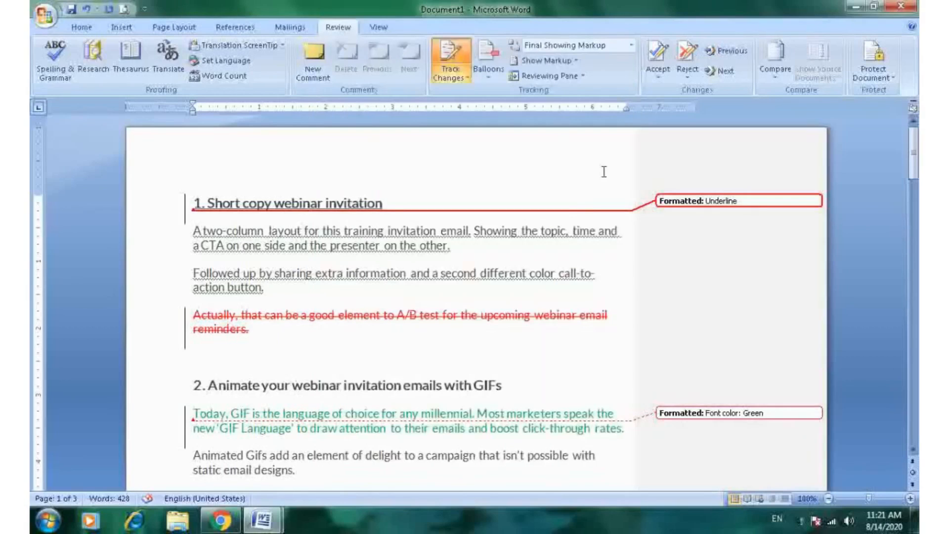
# - Open the Change User Name options, inspect the user name and initials fields, and cancel the dialog
pyautogui.click(467, 79)
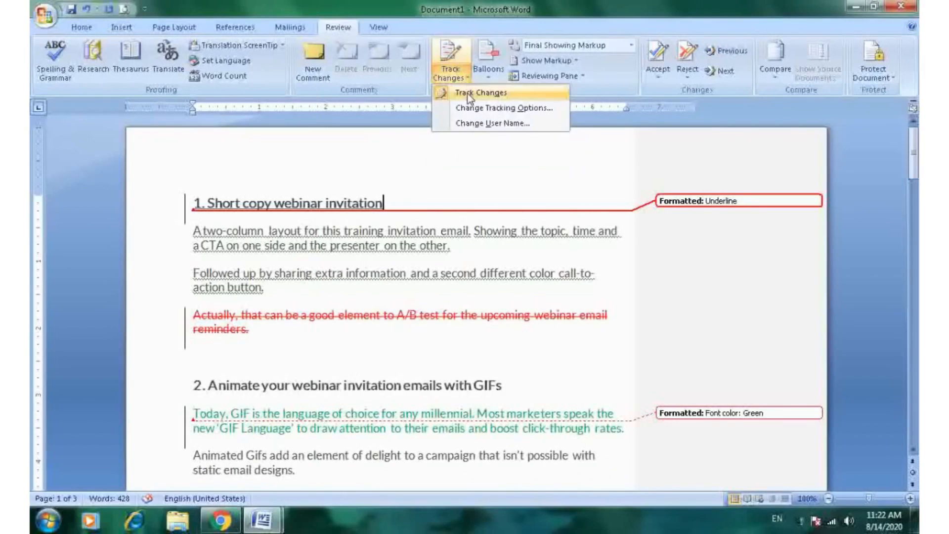
pyautogui.click(497, 125)
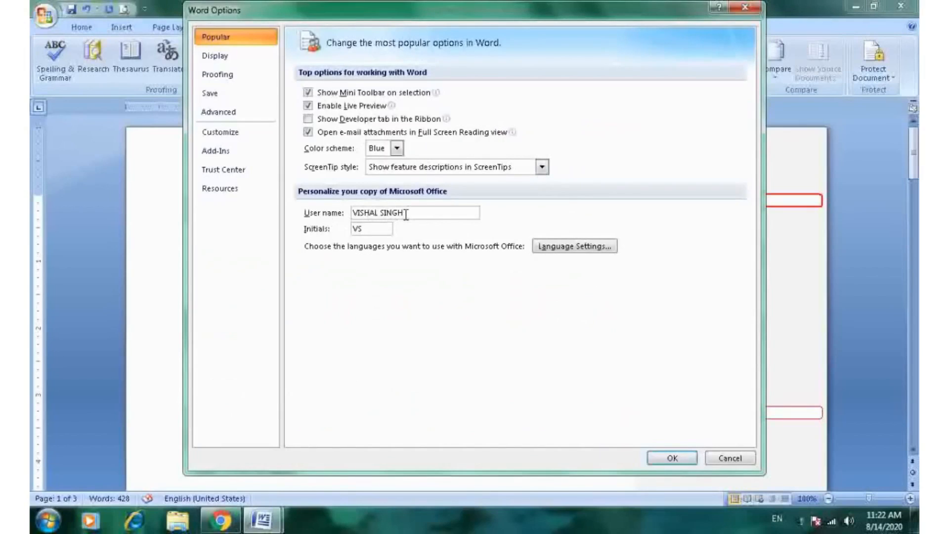
pyautogui.moveTo(406, 214); pyautogui.dragTo(349, 218)
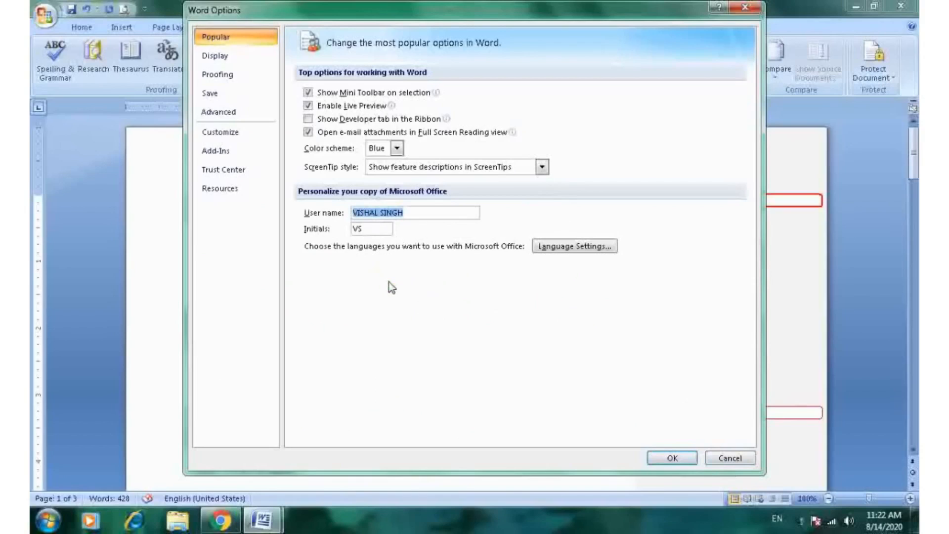
pyautogui.click(417, 212)
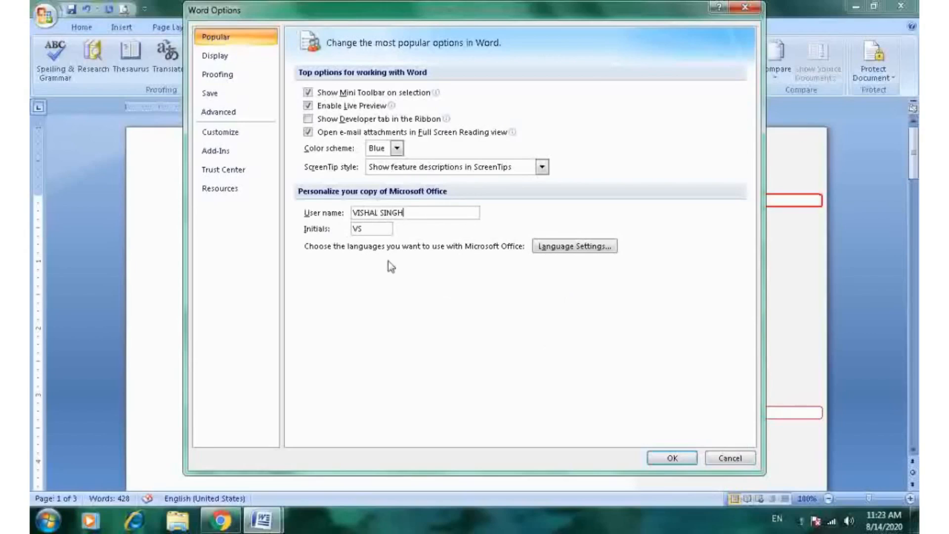
pyautogui.click(731, 458)
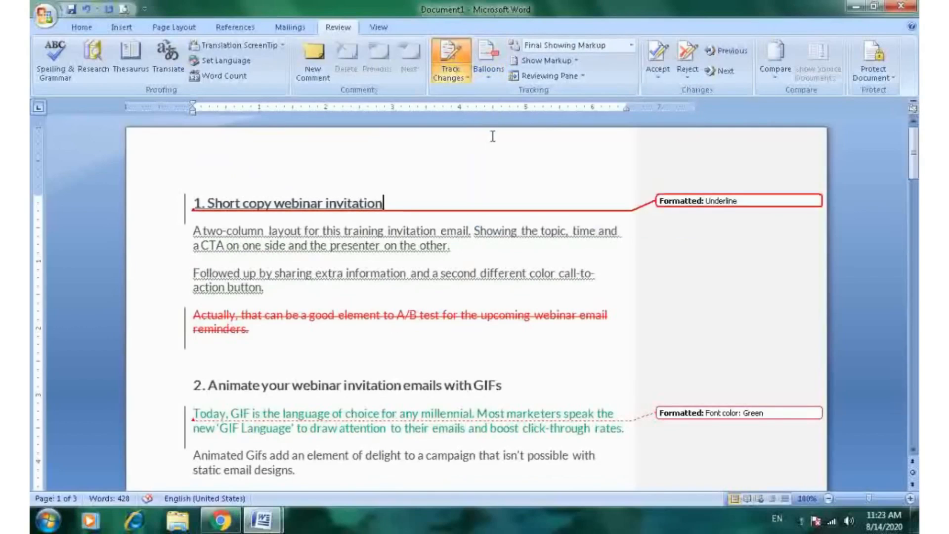
# - Show revisions in balloons, then switch to showing all revisions inline
pyautogui.click(492, 81)
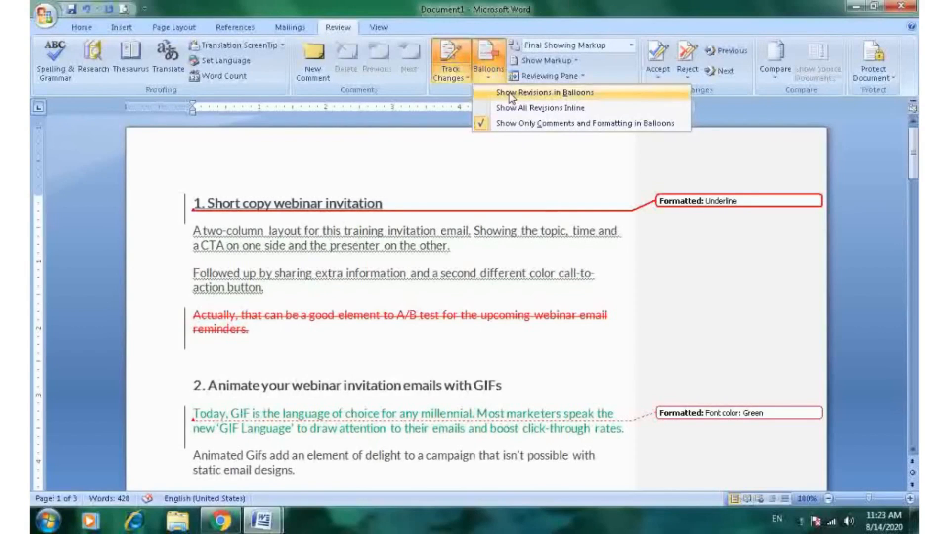
pyautogui.click(556, 93)
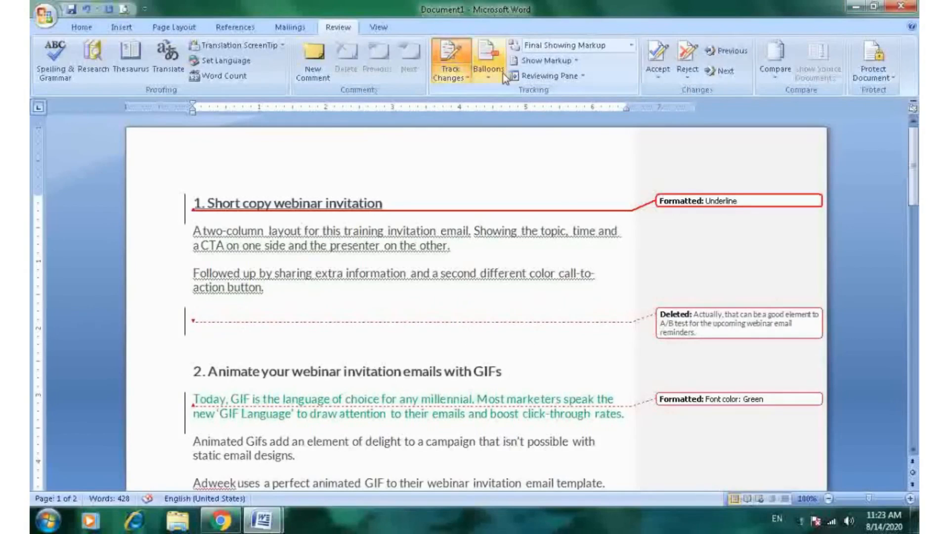
pyautogui.click(488, 79)
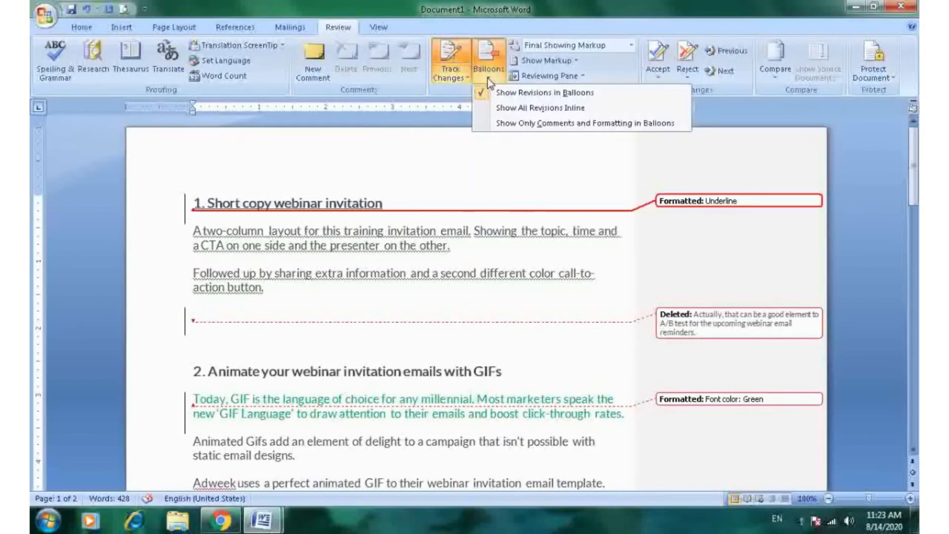
pyautogui.click(528, 109)
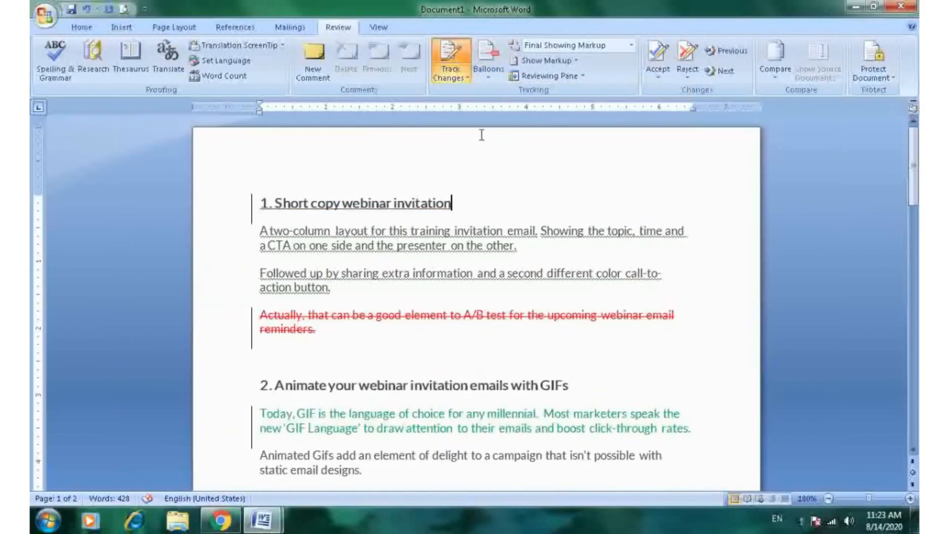
# - Set the balloons back to showing only comments and formatting
pyautogui.moveTo(393, 215)
pyautogui.scroll(-3, 440, 277)
pyautogui.scroll(3, 440, 277)
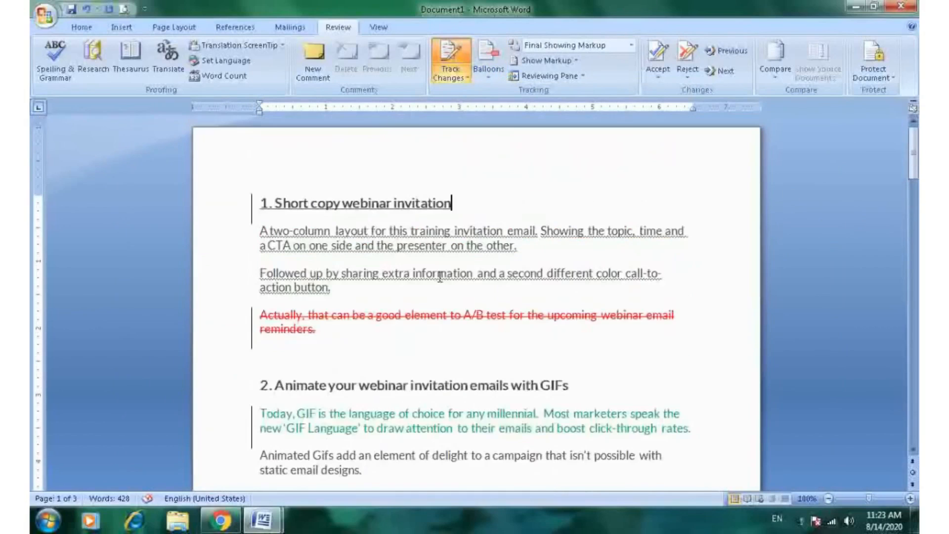
pyautogui.click(487, 76)
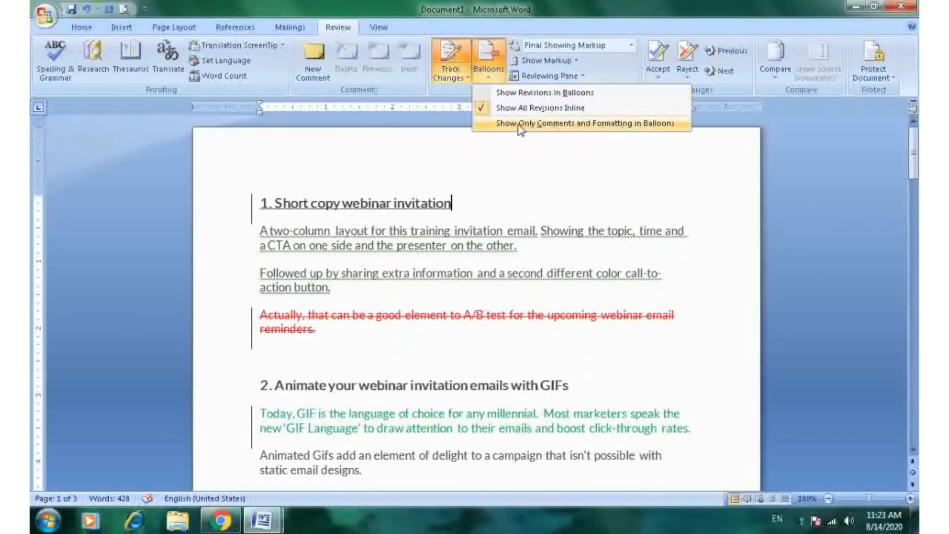
pyautogui.click(517, 125)
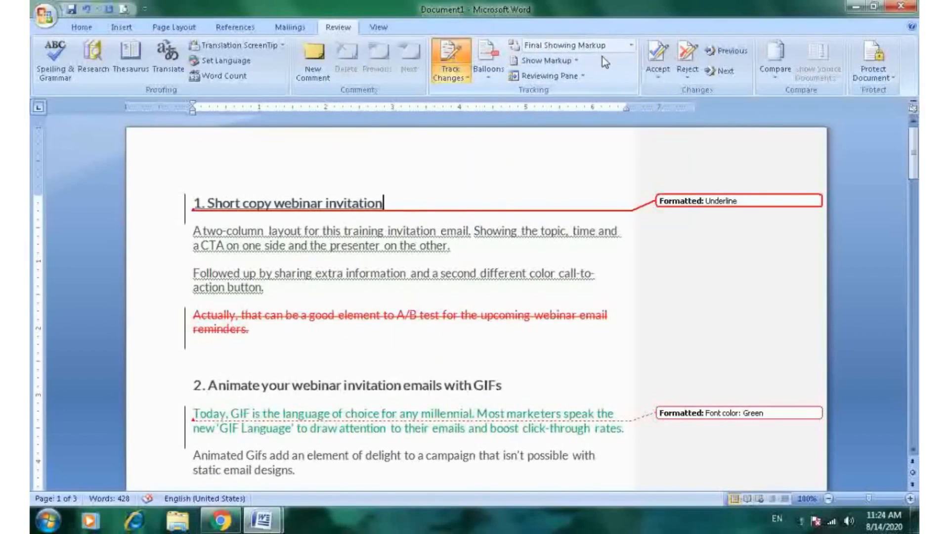
# - Switch the review display to Original, then to Original Showing Markup
pyautogui.click(630, 46)
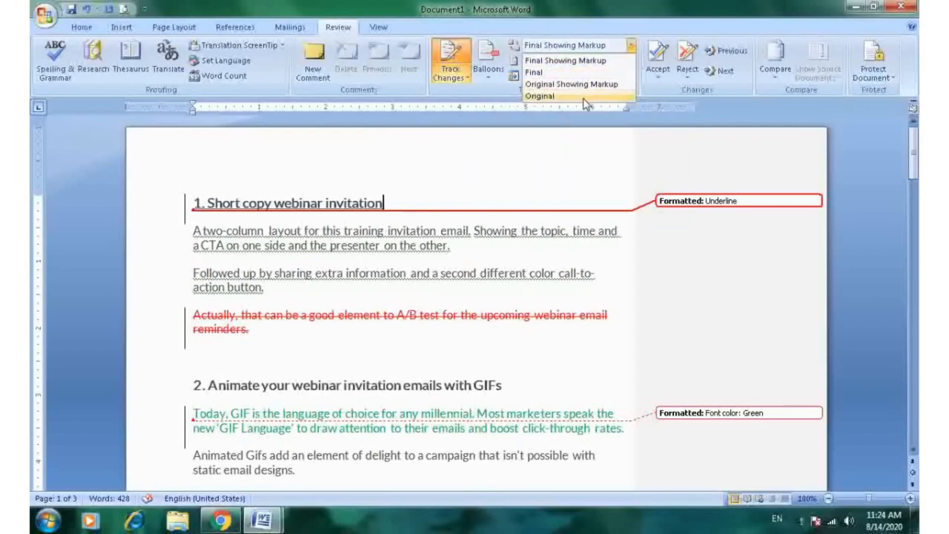
pyautogui.click(547, 97)
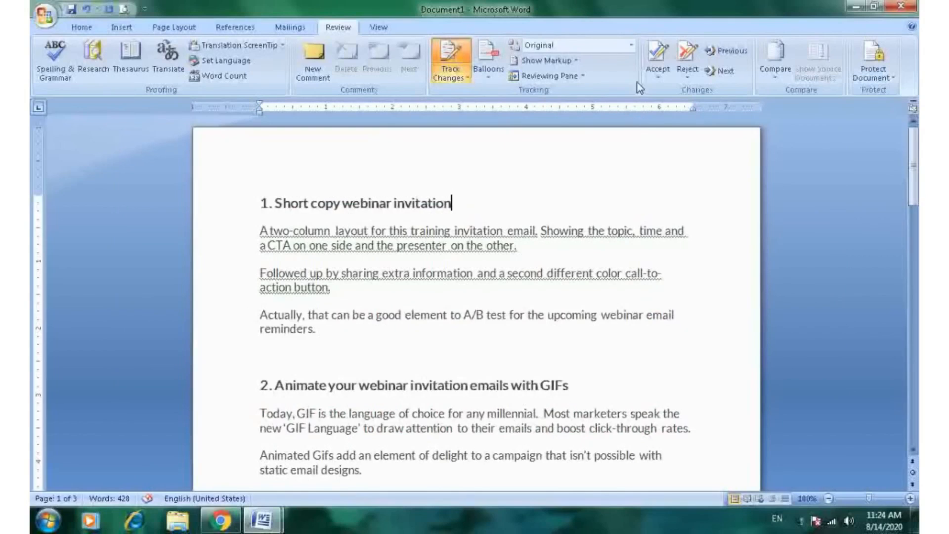
pyautogui.click(631, 45)
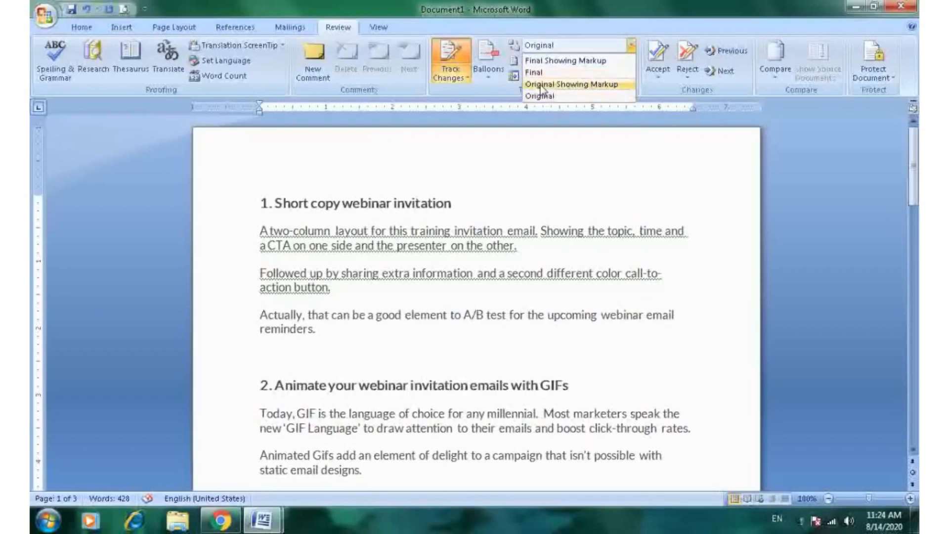
pyautogui.click(583, 84)
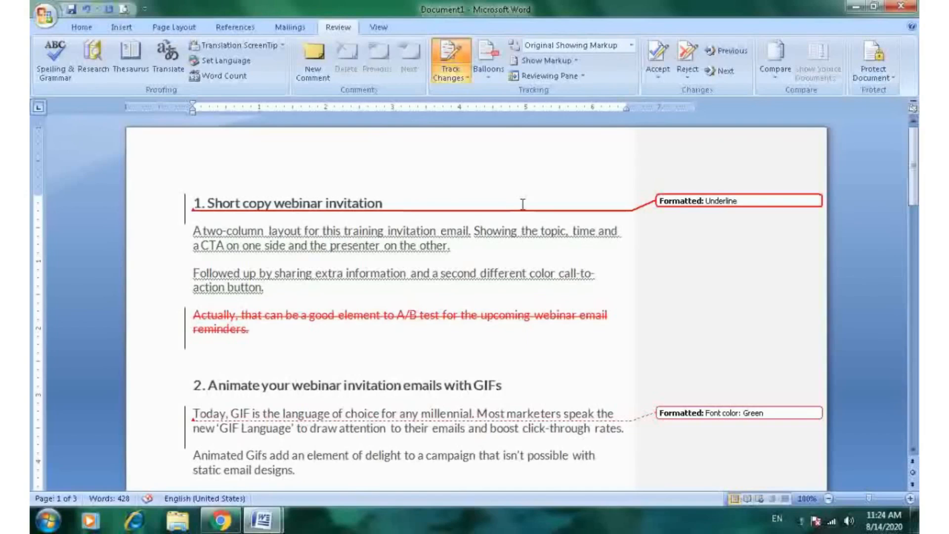
# - Switch the review display to Final, then back to Final Showing Markup
pyautogui.click(632, 45)
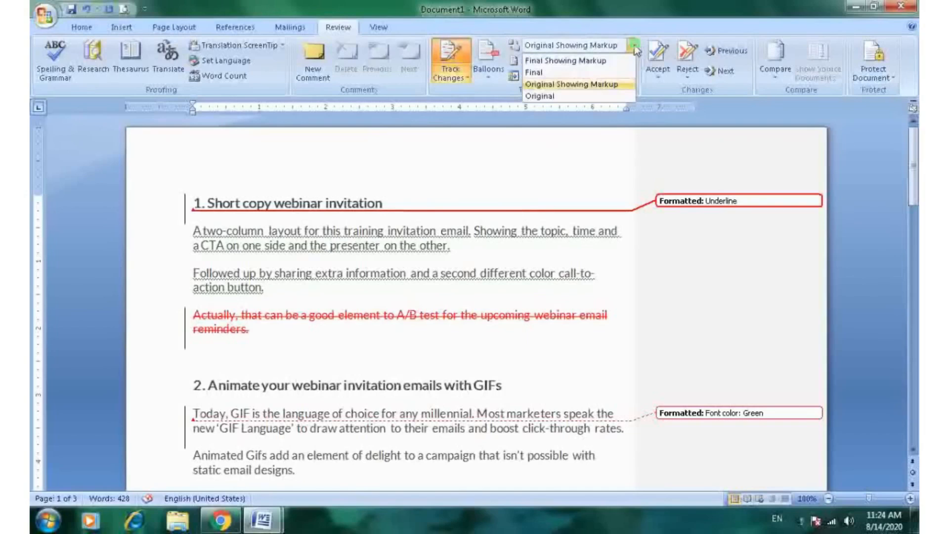
pyautogui.click(547, 72)
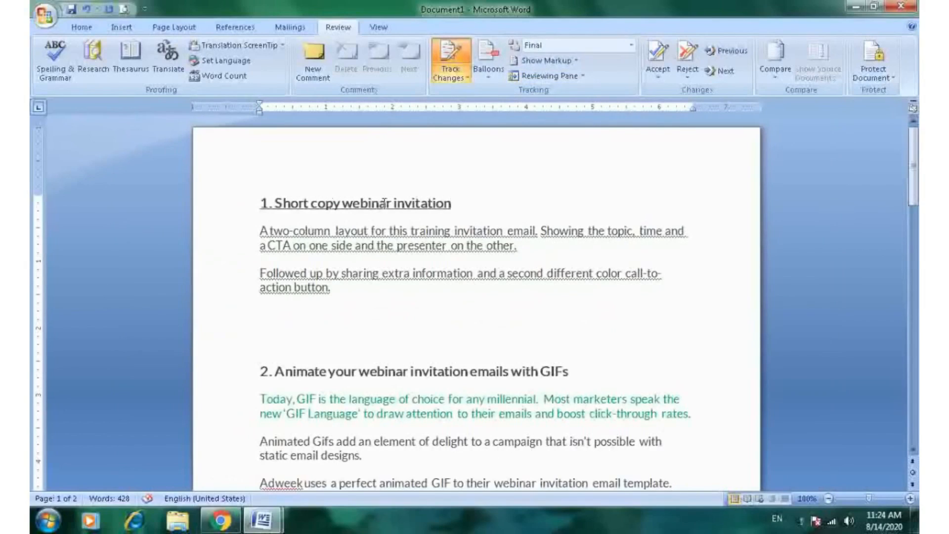
pyautogui.click(633, 45)
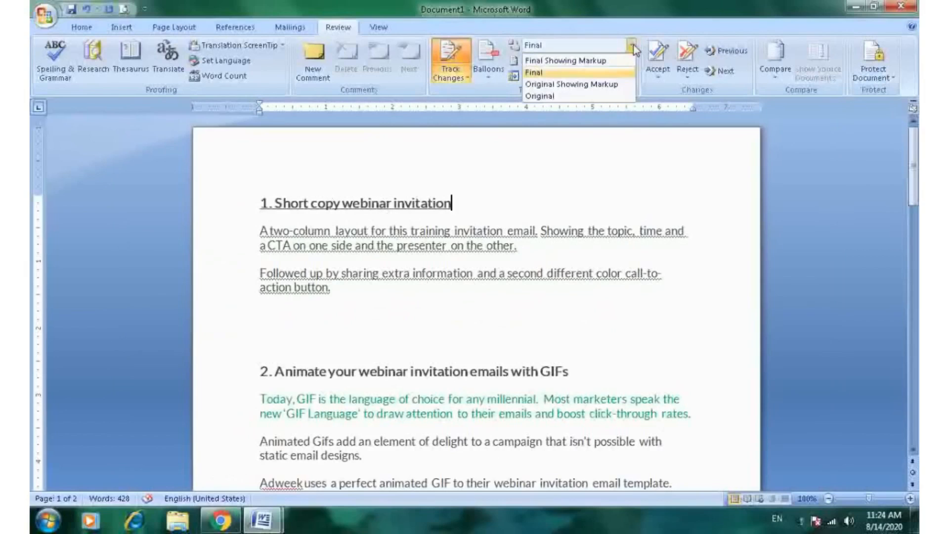
pyautogui.click(598, 60)
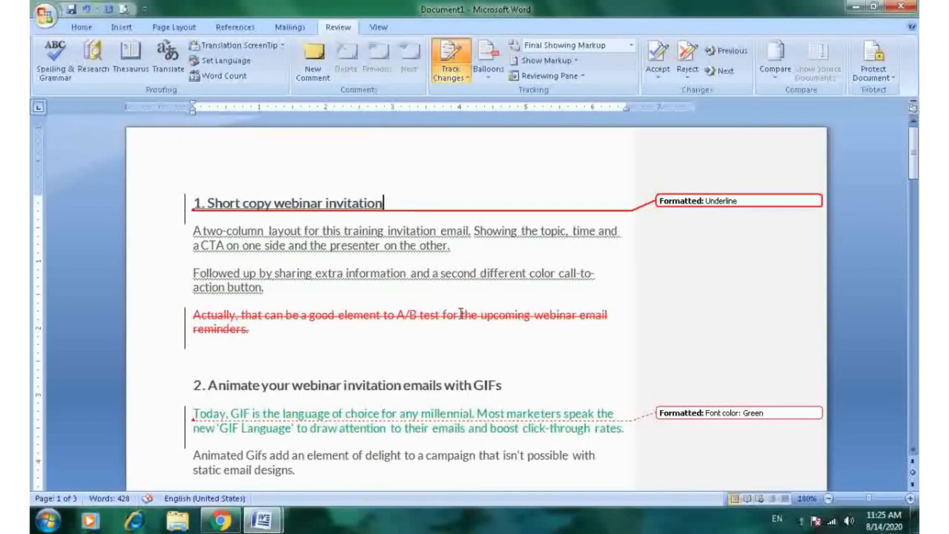
# - Hide insertions and deletions from the displayed markup
pyautogui.moveTo(461, 314)
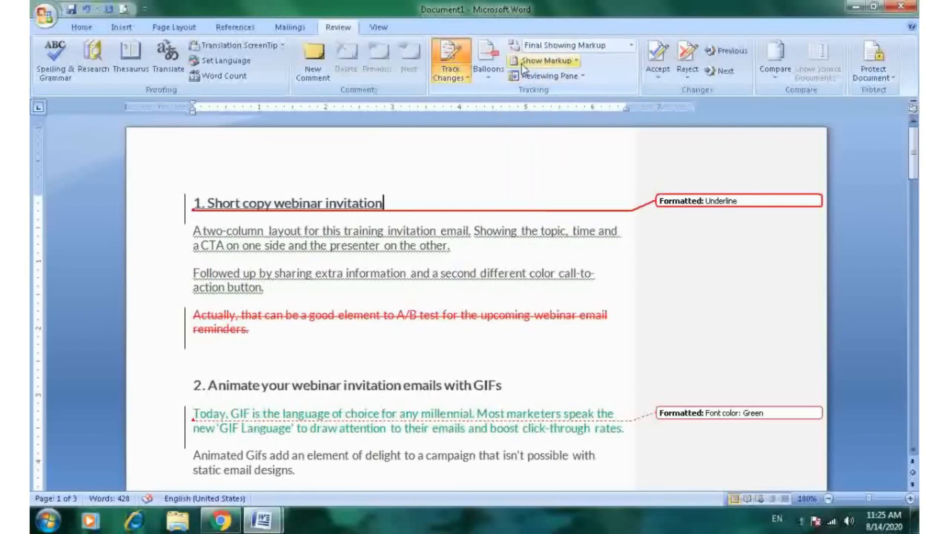
pyautogui.click(579, 62)
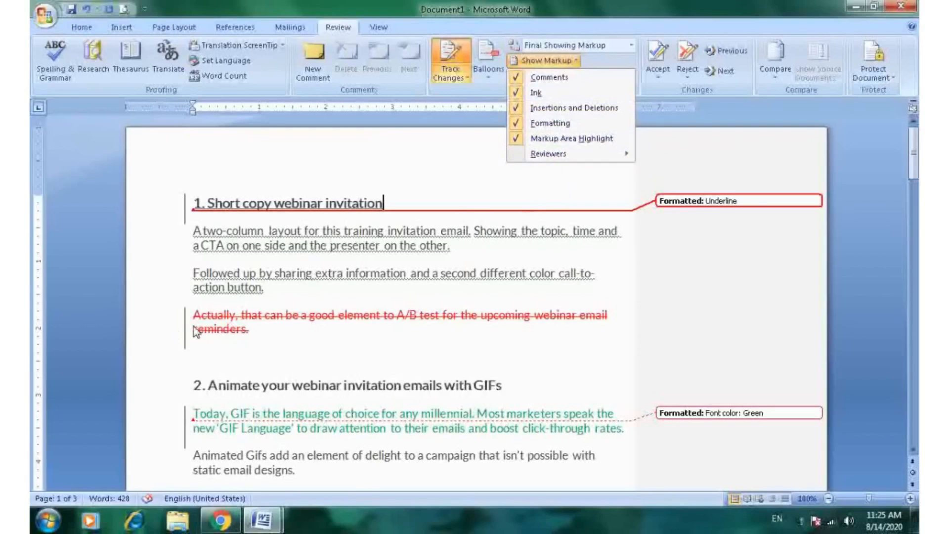
pyautogui.click(516, 108)
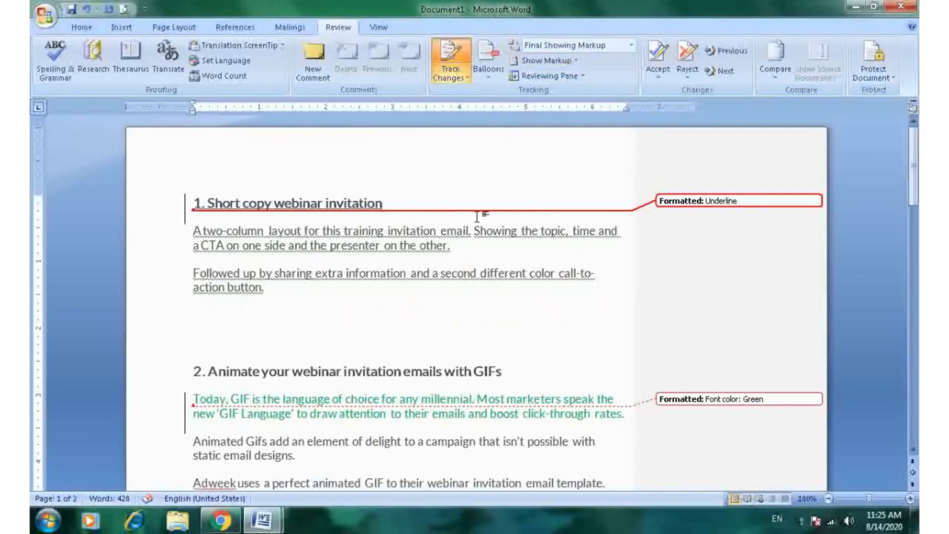
# - Show insertions and deletions in the markup again
pyautogui.click(577, 60)
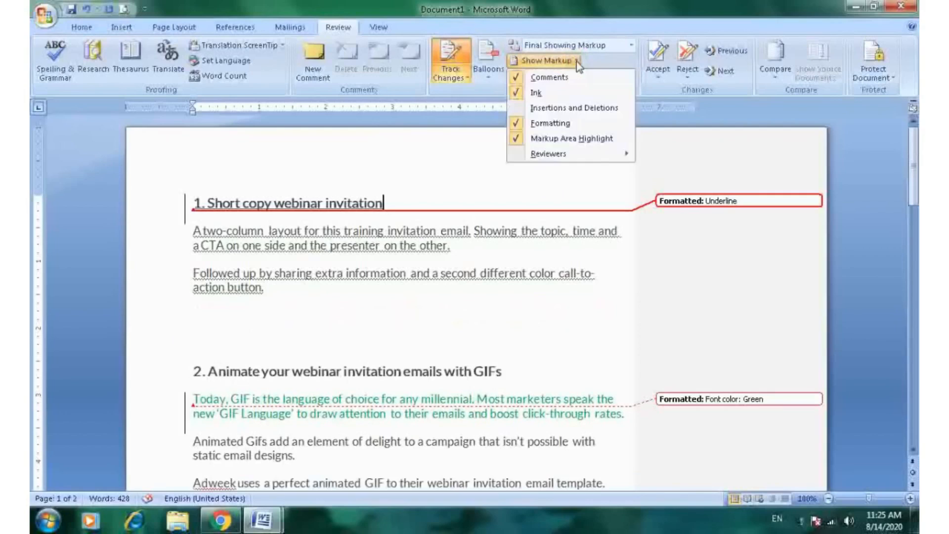
pyautogui.click(518, 109)
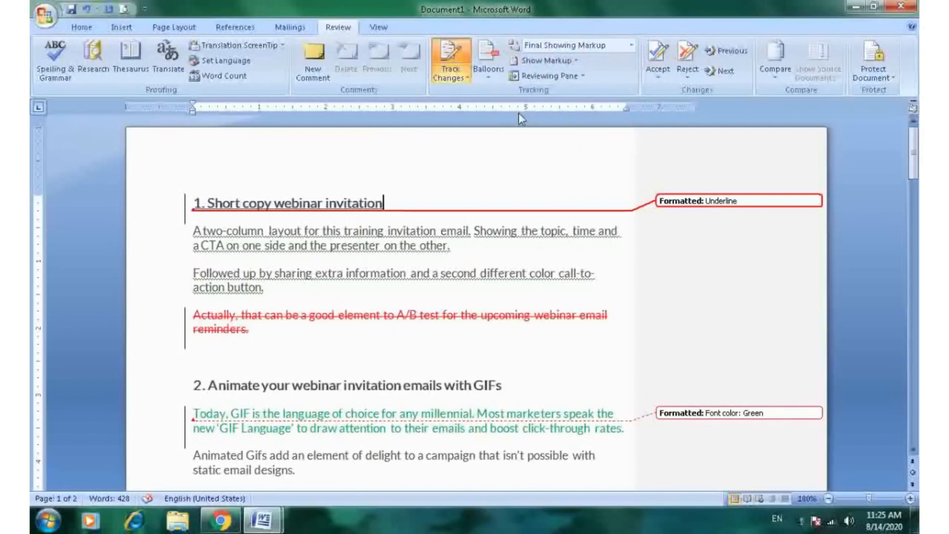
# - Hide formatting changes from the displayed markup
pyautogui.click(577, 61)
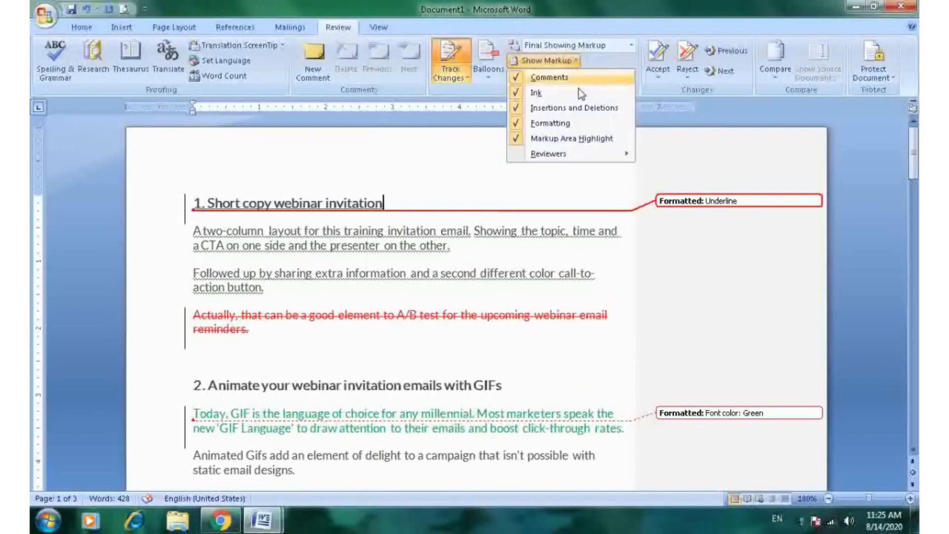
pyautogui.click(517, 124)
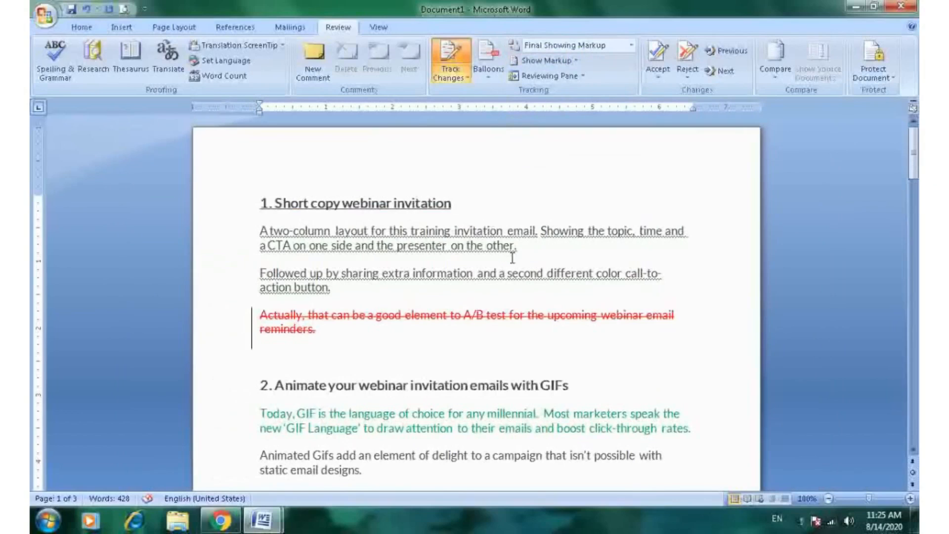
# - Show formatting changes in the markup again
pyautogui.click(549, 61)
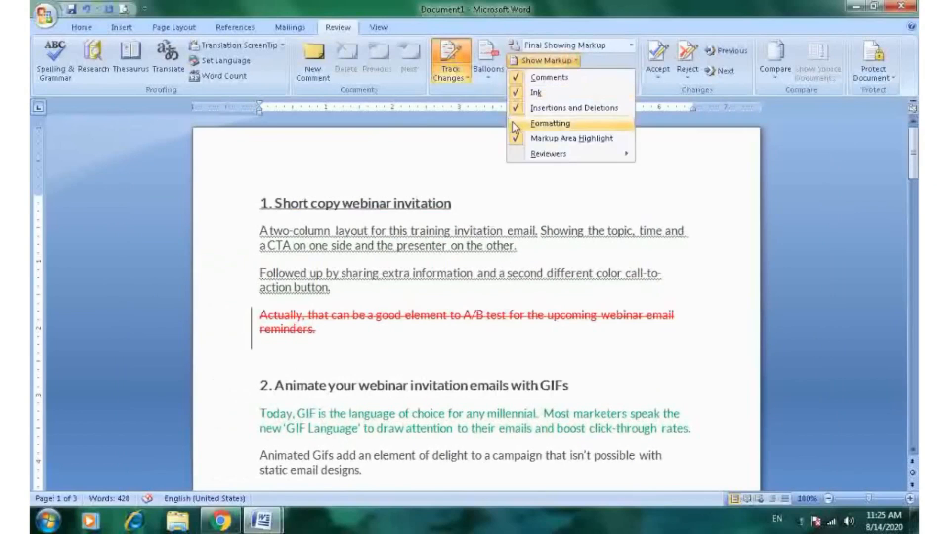
pyautogui.click(517, 123)
pyautogui.click(574, 62)
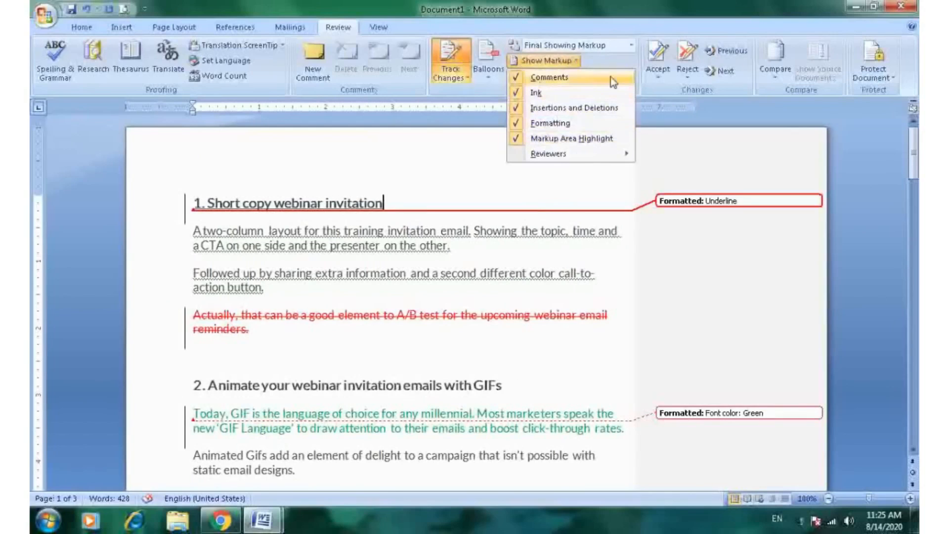
pyautogui.moveTo(600, 154)
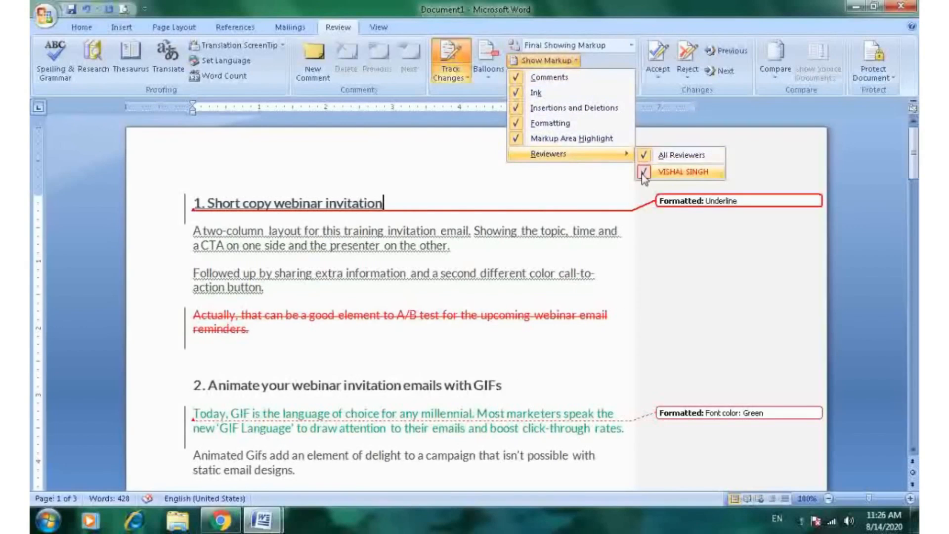
pyautogui.click(556, 182)
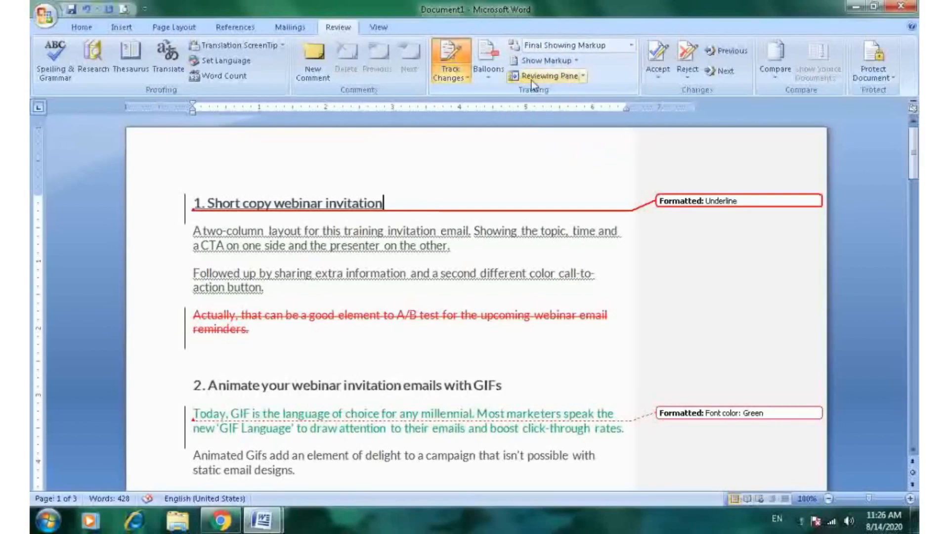
# - Open the vertical reviewing pane and scroll through its list of revisions
pyautogui.click(583, 77)
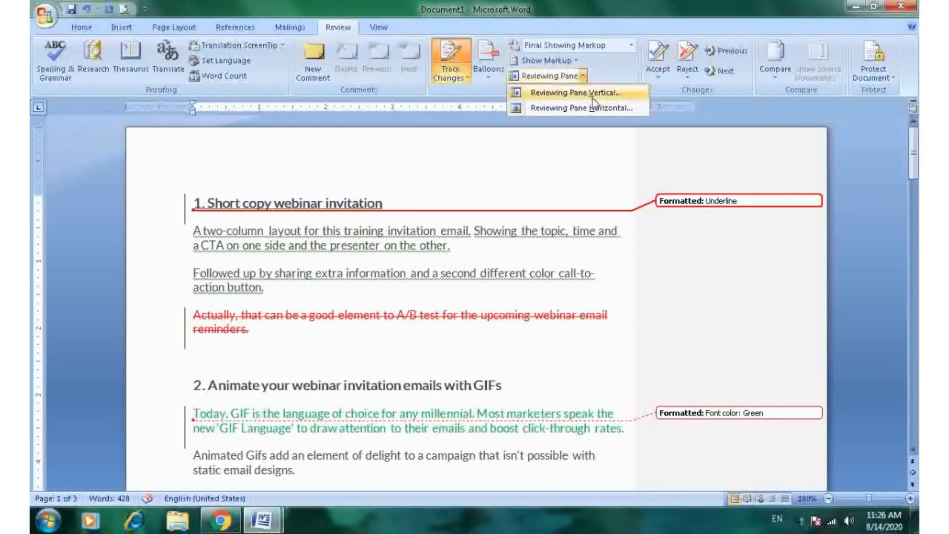
pyautogui.click(561, 144)
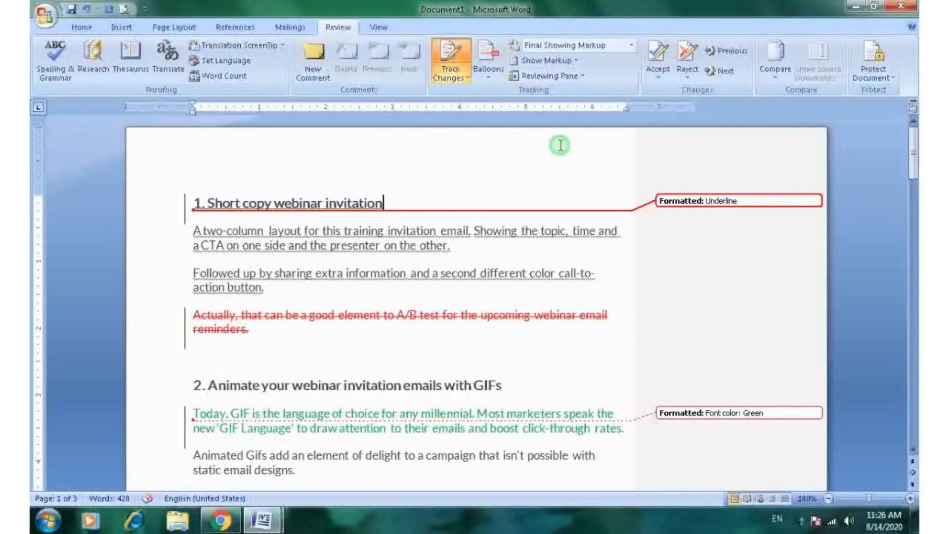
pyautogui.click(541, 77)
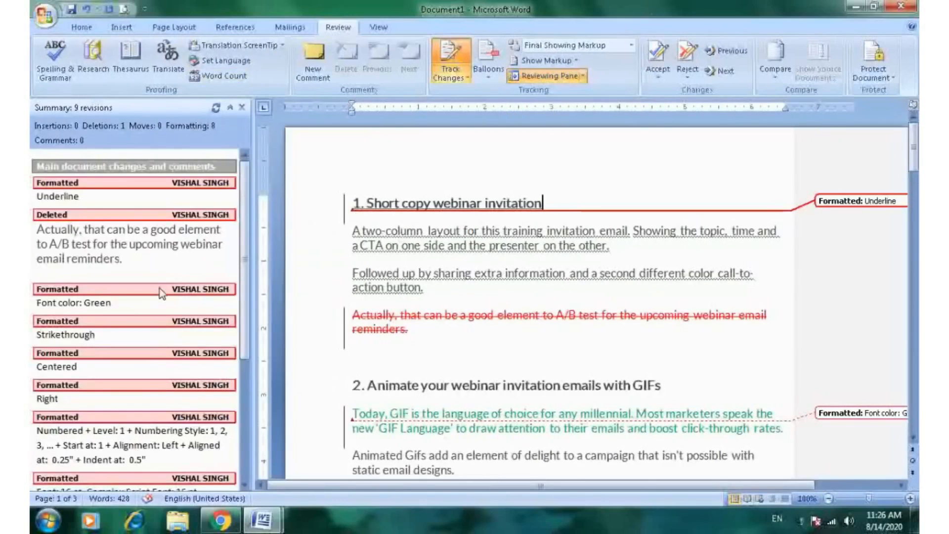
pyautogui.click(78, 196)
pyautogui.moveTo(245, 291); pyautogui.dragTo(250, 433)
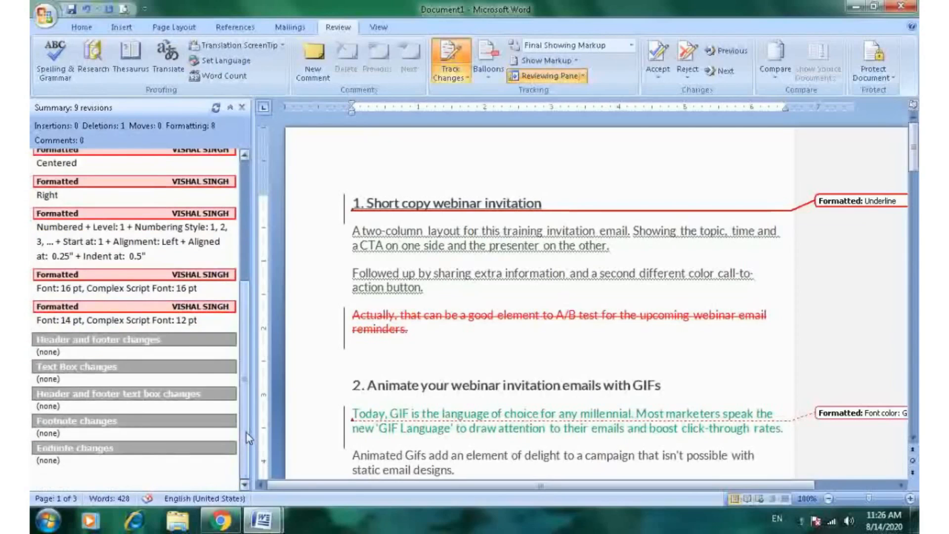
pyautogui.moveTo(246, 432); pyautogui.dragTo(262, 319)
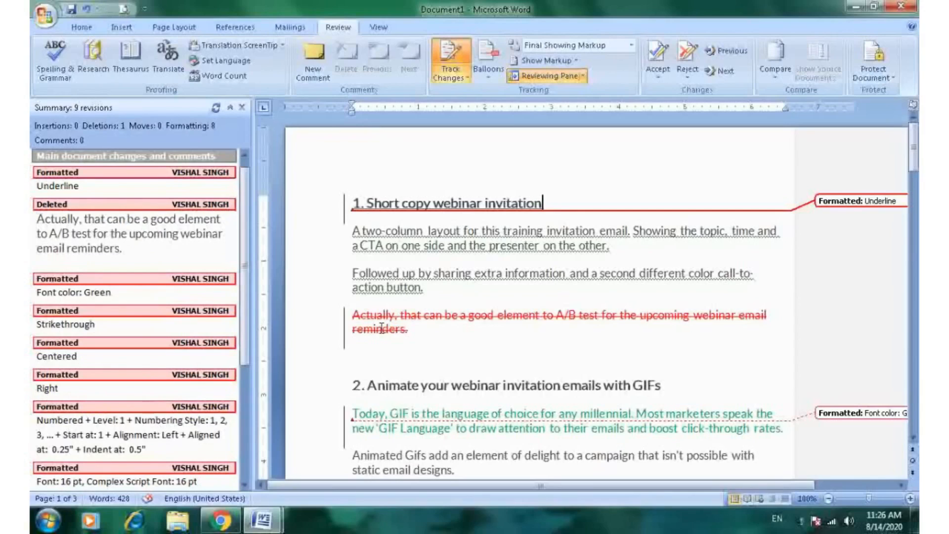
# - Switch the reviewing pane to horizontal and scroll through its revisions
pyautogui.click(583, 77)
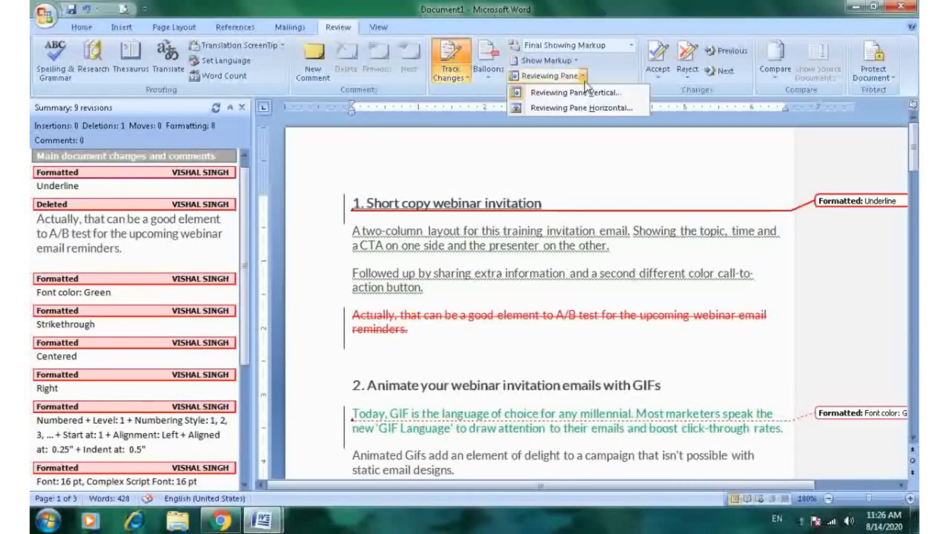
pyautogui.click(572, 110)
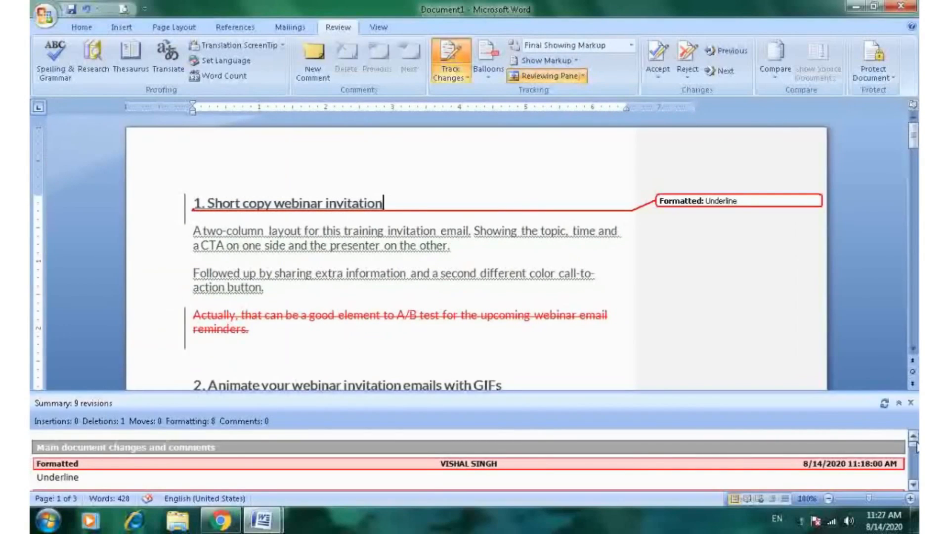
pyautogui.click(913, 485)
pyautogui.click(913, 485)
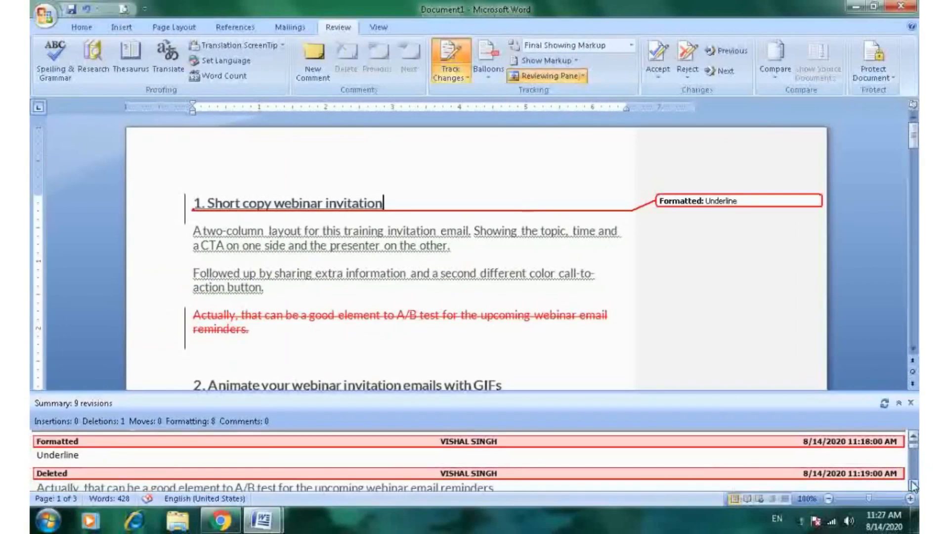
pyautogui.click(913, 485)
pyautogui.click(914, 485)
pyautogui.click(914, 485)
pyautogui.click(913, 485)
pyautogui.click(913, 484)
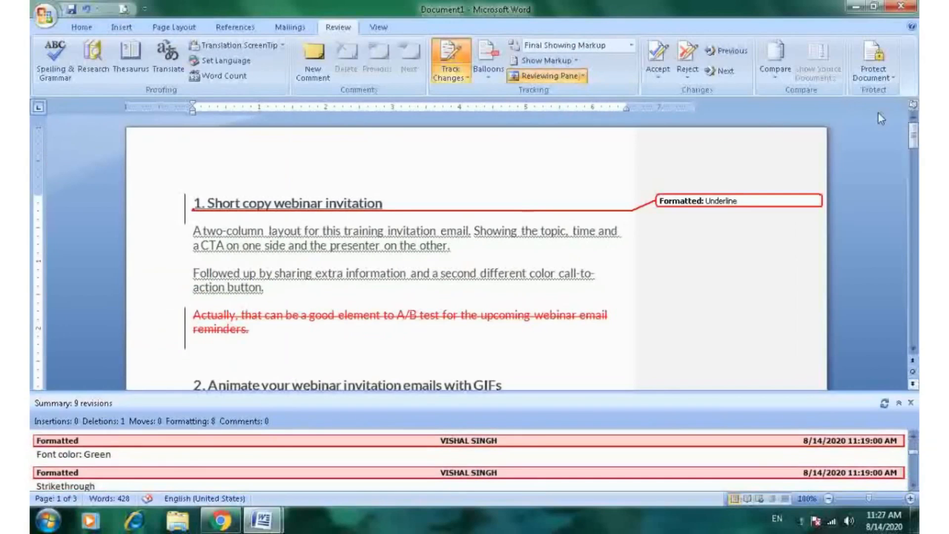
# - Switch the reviewing pane back to vertical
pyautogui.click(583, 75)
pyautogui.click(593, 92)
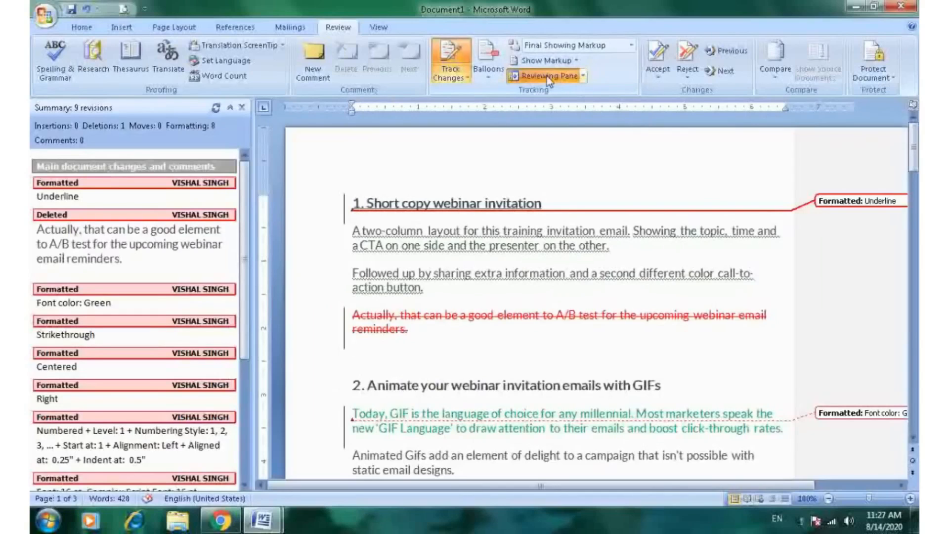
# - Hide the single reviewer's changes from the markup
pyautogui.click(577, 61)
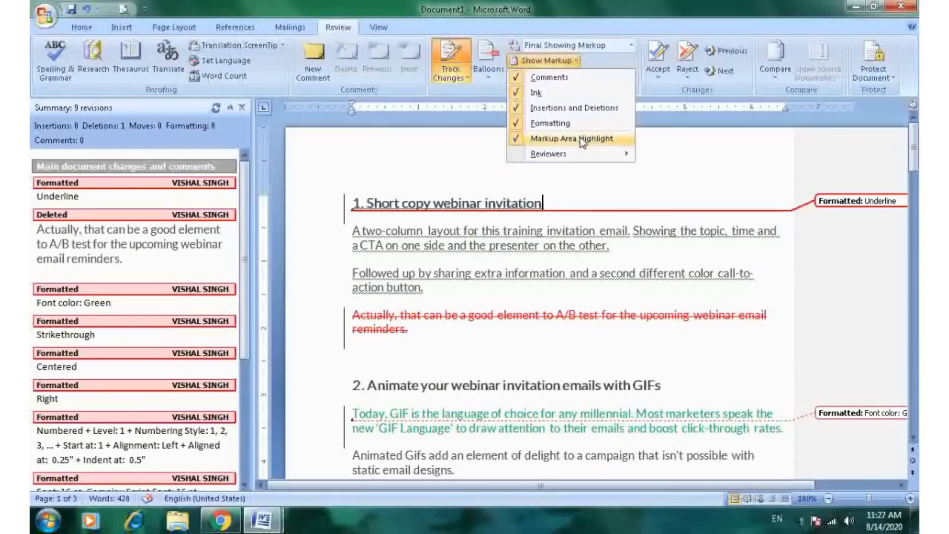
pyautogui.moveTo(574, 153)
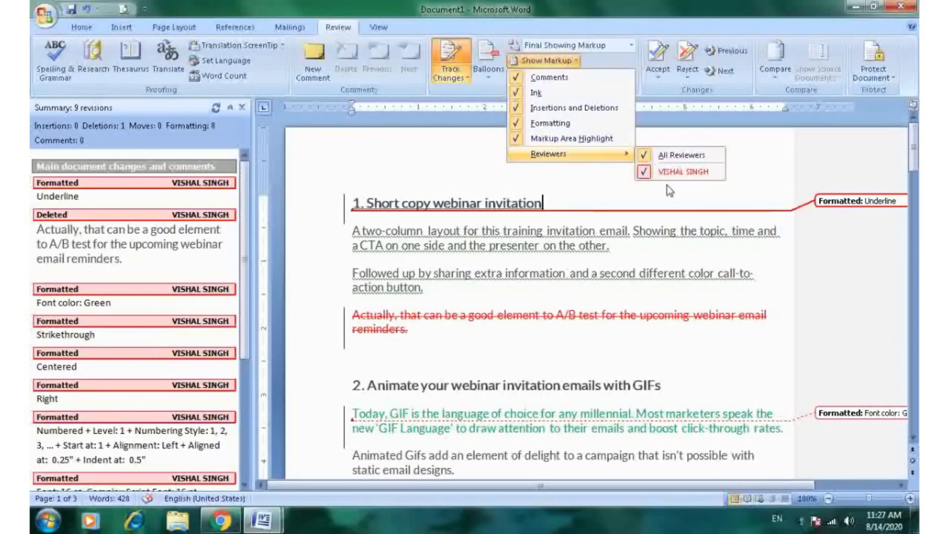
pyautogui.click(649, 174)
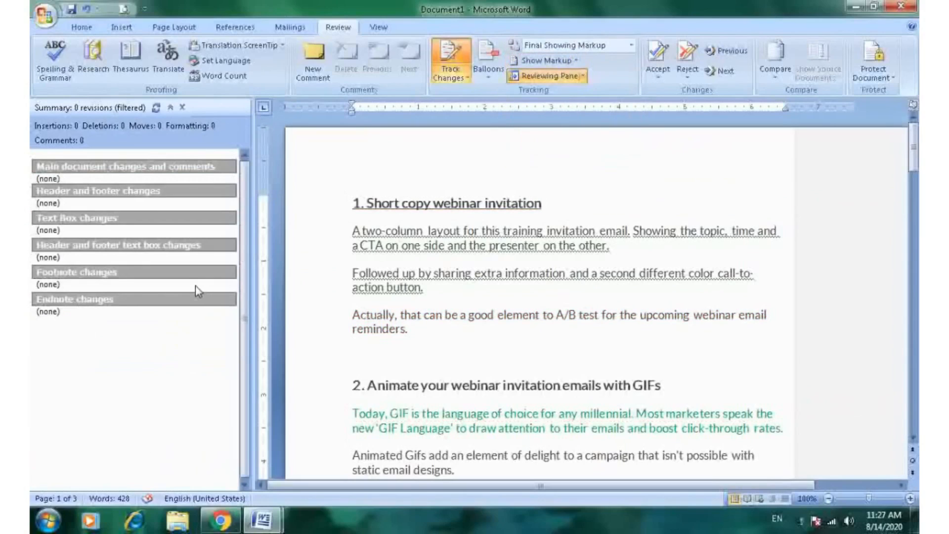
# - Show the single reviewer's changes in the markup again
pyautogui.click(546, 60)
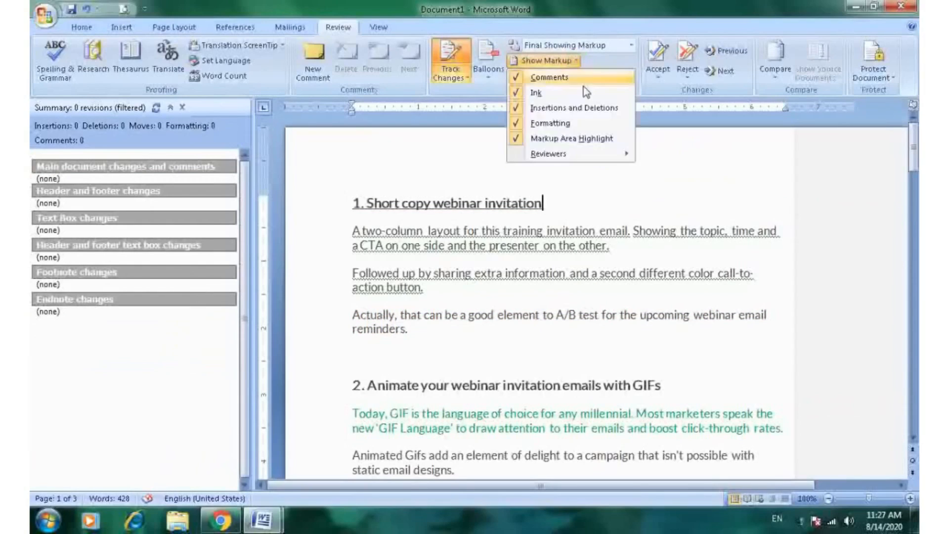
pyautogui.moveTo(628, 159)
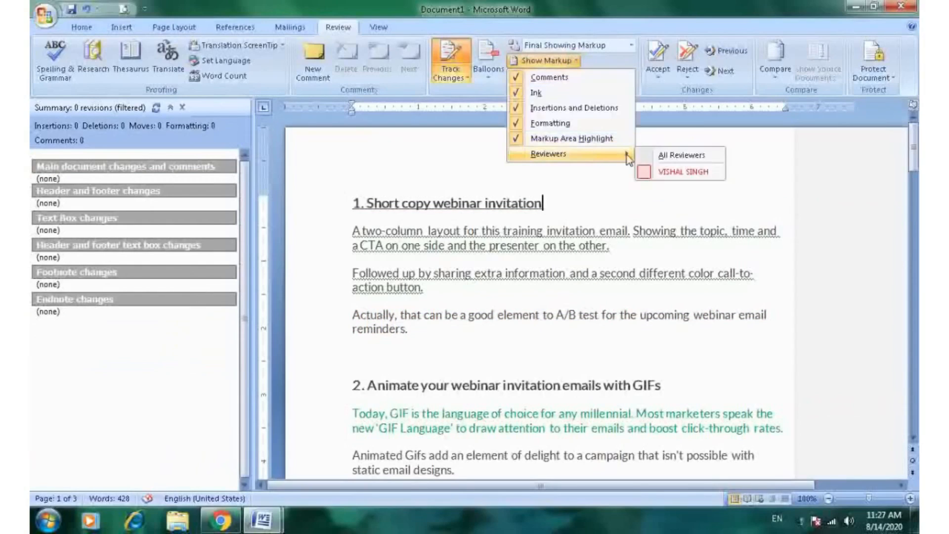
pyautogui.click(643, 172)
# - Hide changes from all reviewers in the markup
pyautogui.click(580, 63)
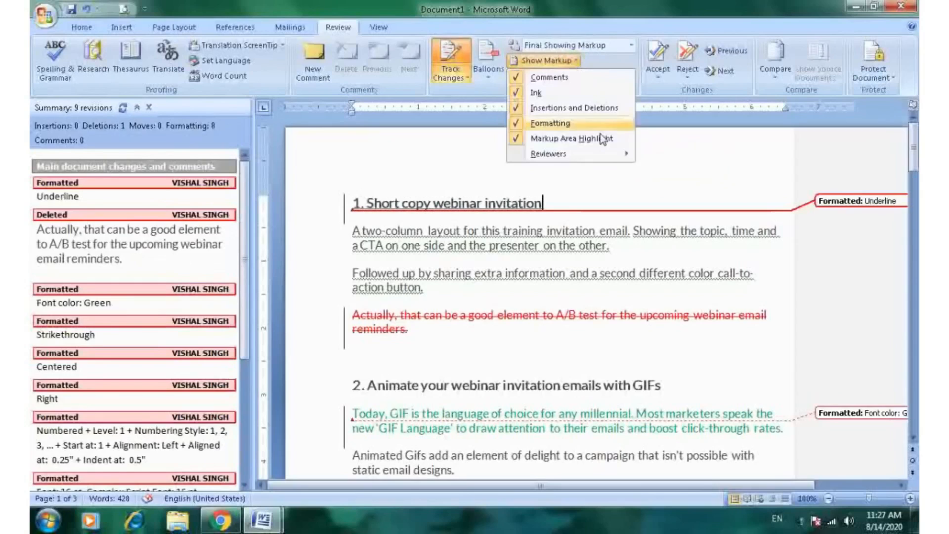
pyautogui.moveTo(604, 152)
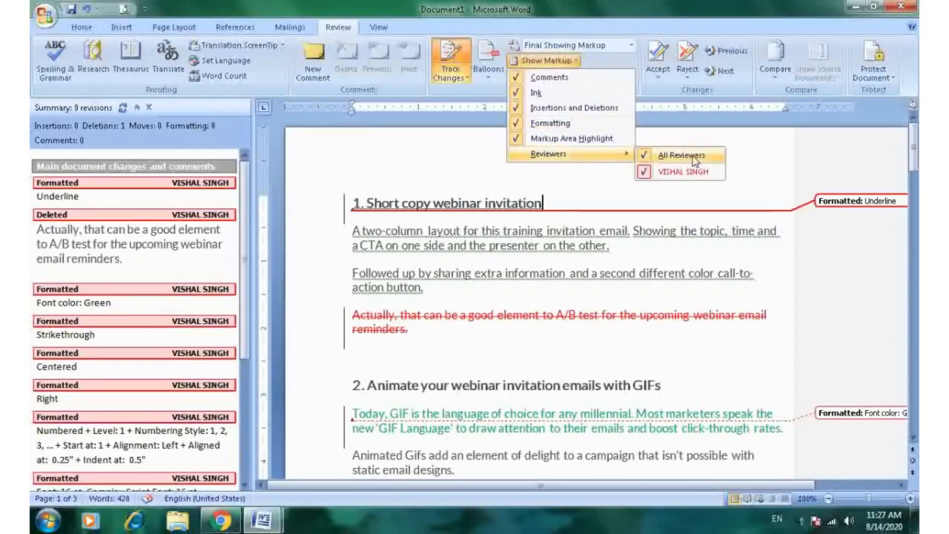
pyautogui.click(651, 157)
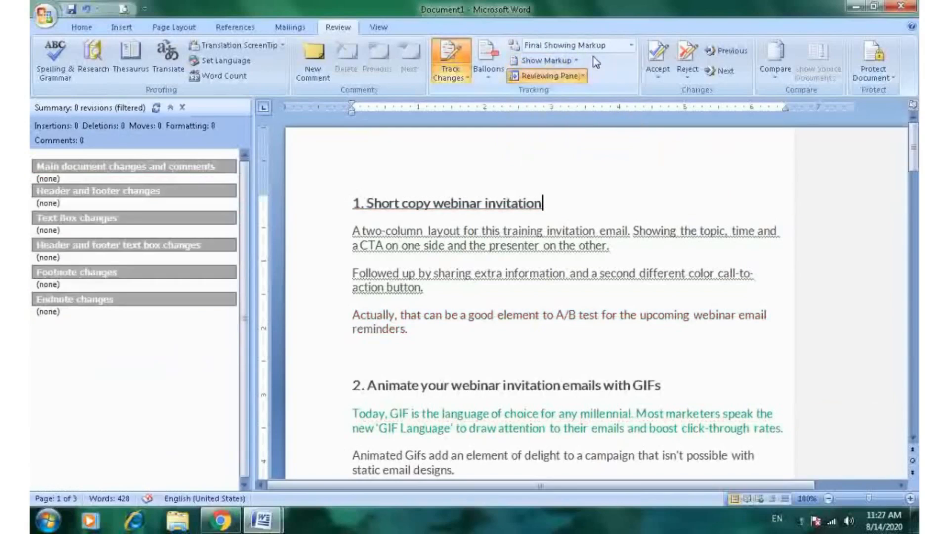
# - Show changes from all reviewers in the markup again
pyautogui.click(568, 61)
pyautogui.moveTo(585, 154)
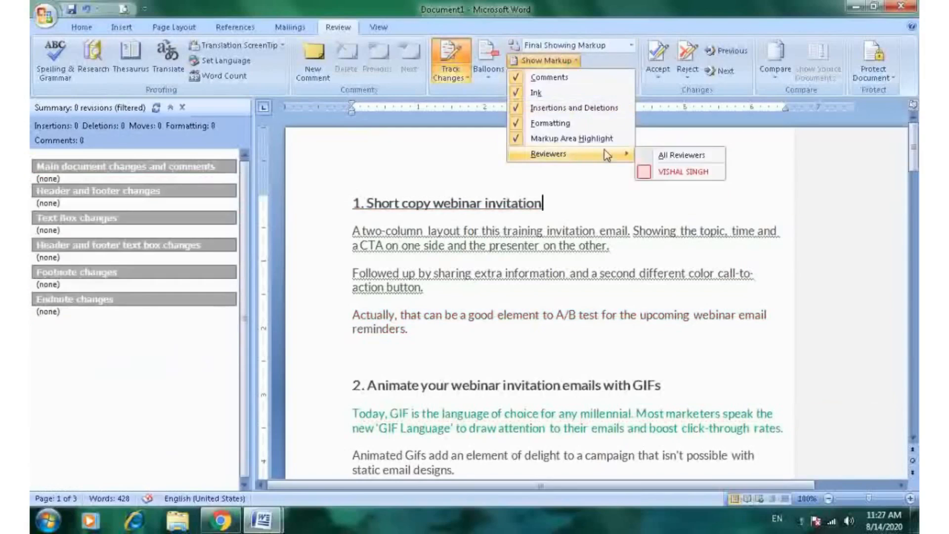
pyautogui.click(645, 157)
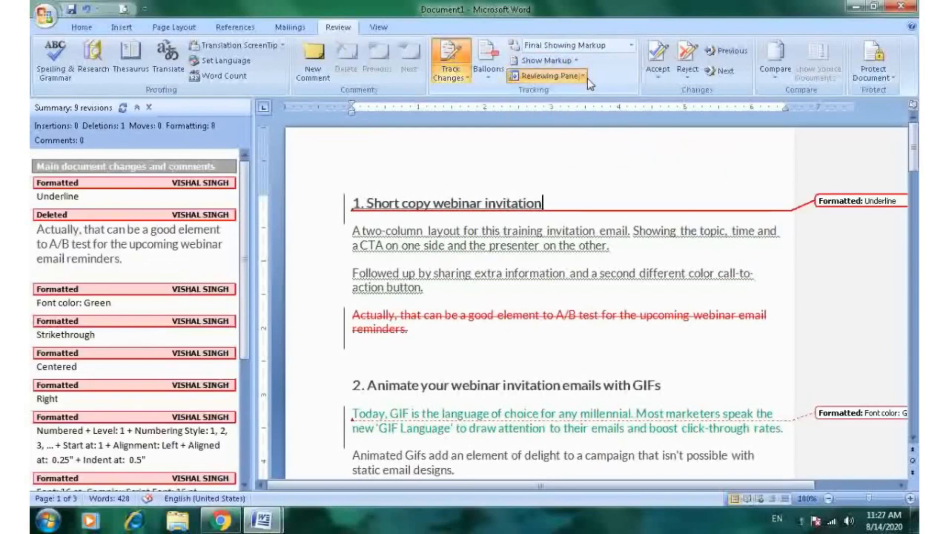
# - Close the reviewing pane
pyautogui.click(569, 61)
pyautogui.moveTo(603, 148)
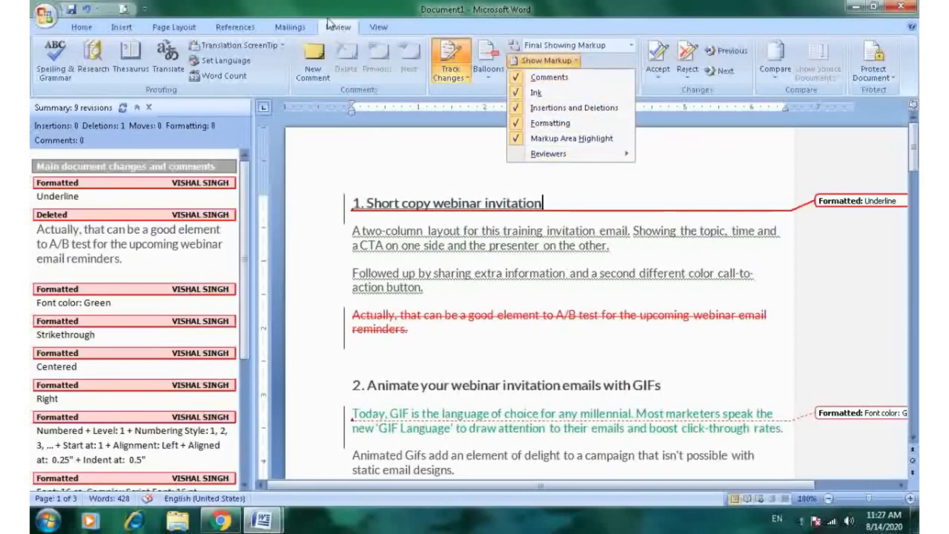
pyautogui.click(476, 160)
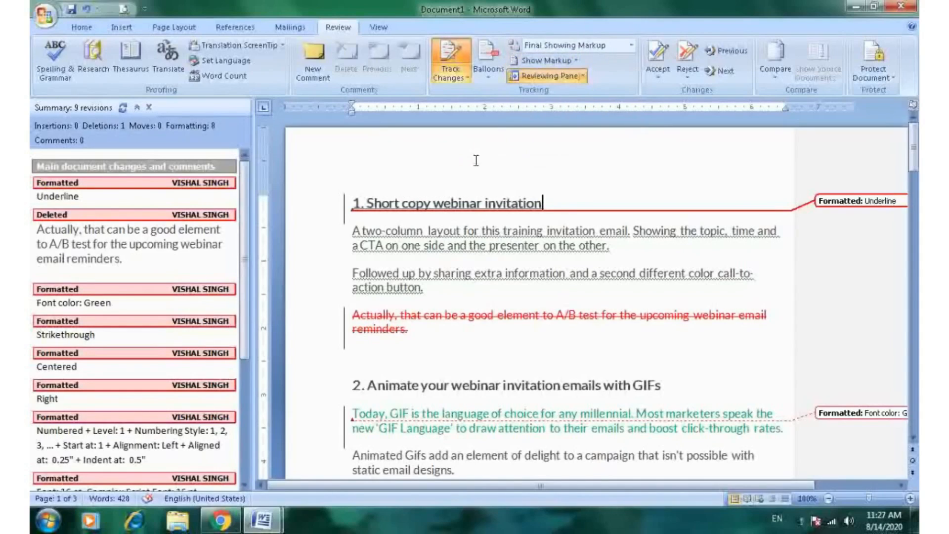
pyautogui.click(544, 76)
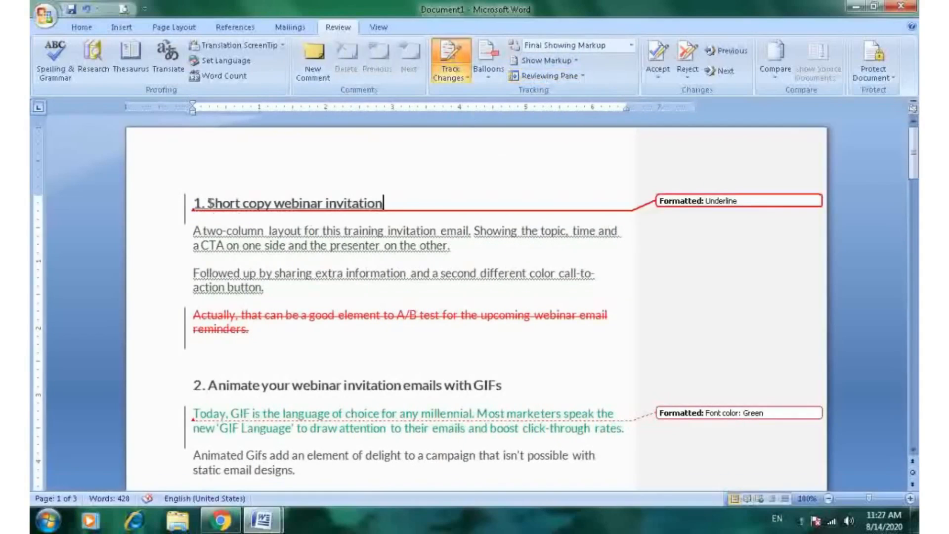
pyautogui.moveTo(197, 203)
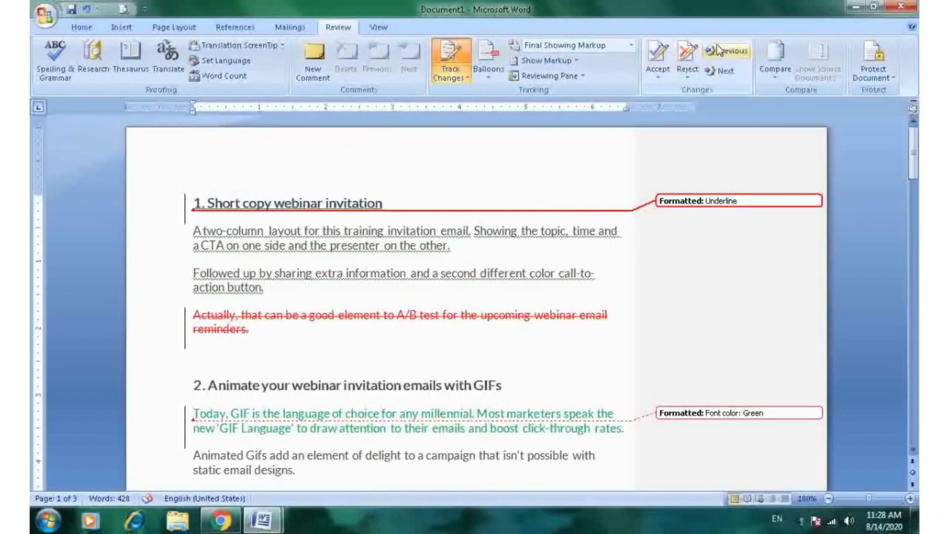
# - Step forward through the tracked changes one at a time from the first heading
pyautogui.click(661, 74)
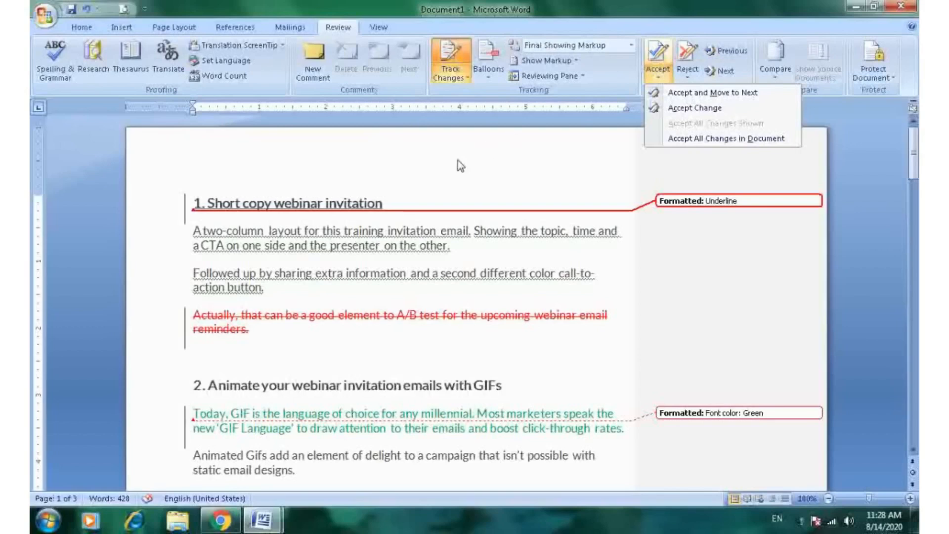
pyautogui.click(544, 161)
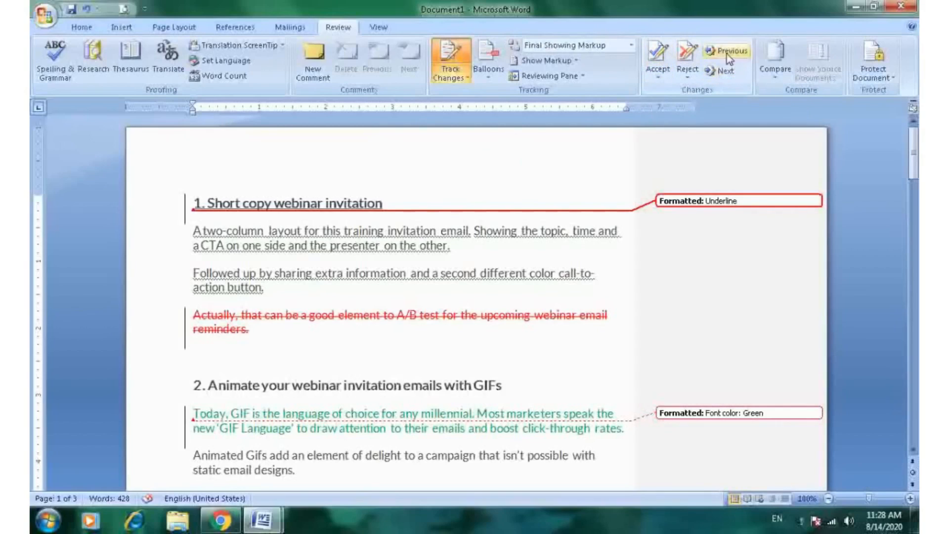
pyautogui.click(722, 76)
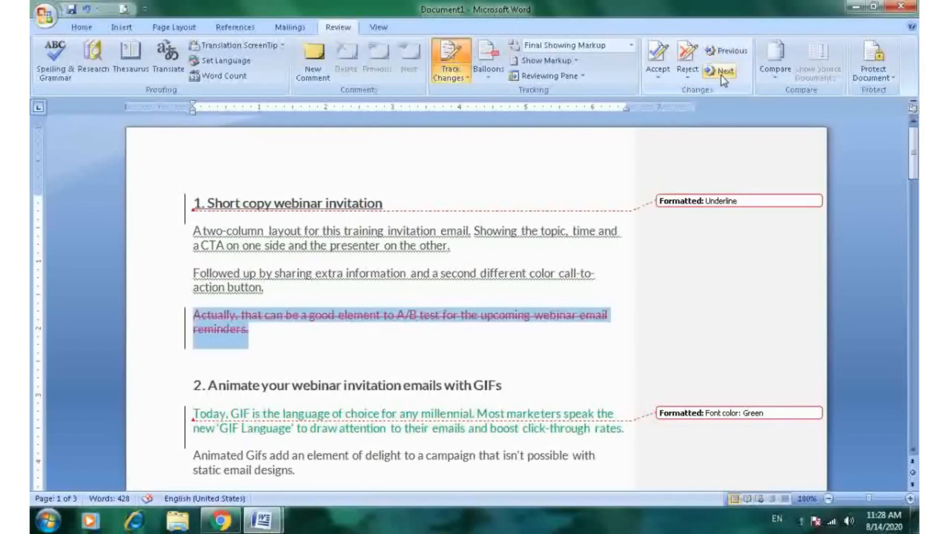
pyautogui.click(722, 76)
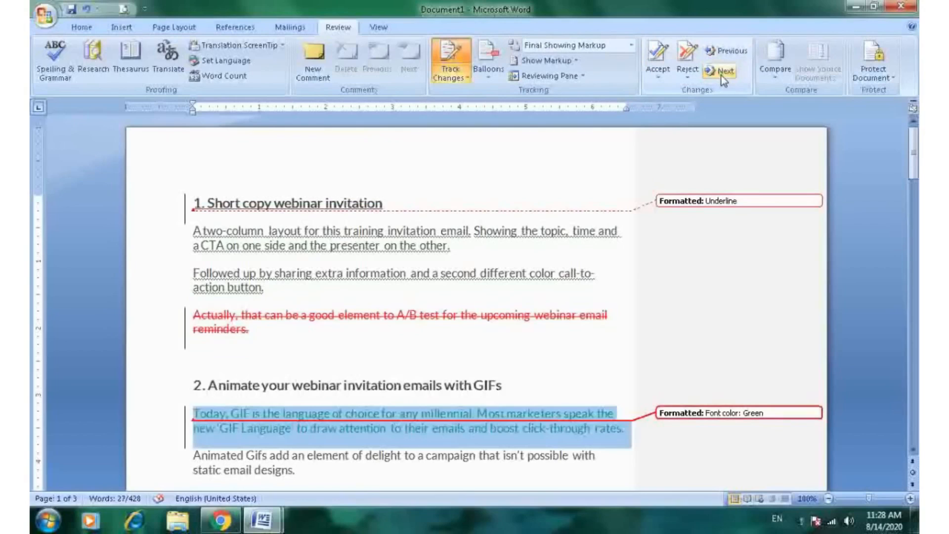
pyautogui.click(722, 74)
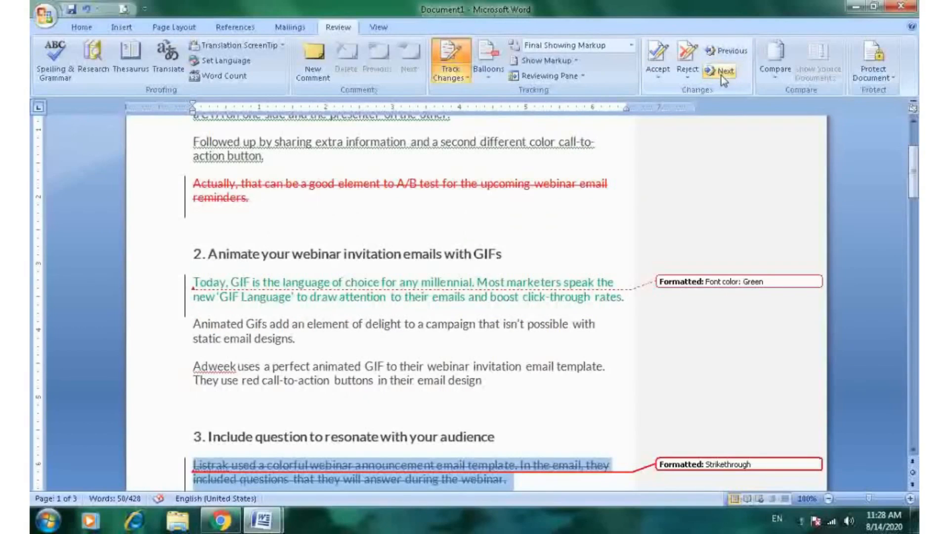
# - Step back through the tracked changes to the deleted paragraph and accept its deletion
pyautogui.click(723, 53)
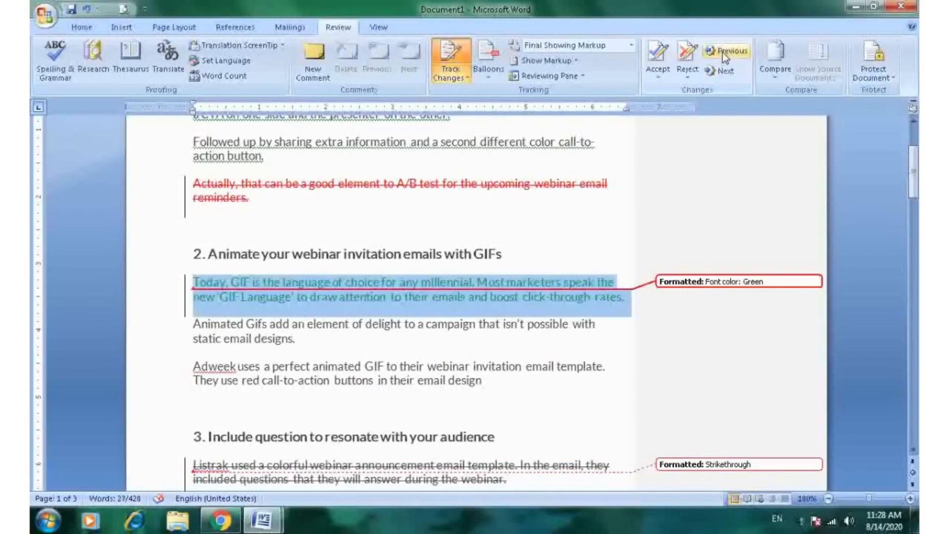
pyautogui.click(723, 53)
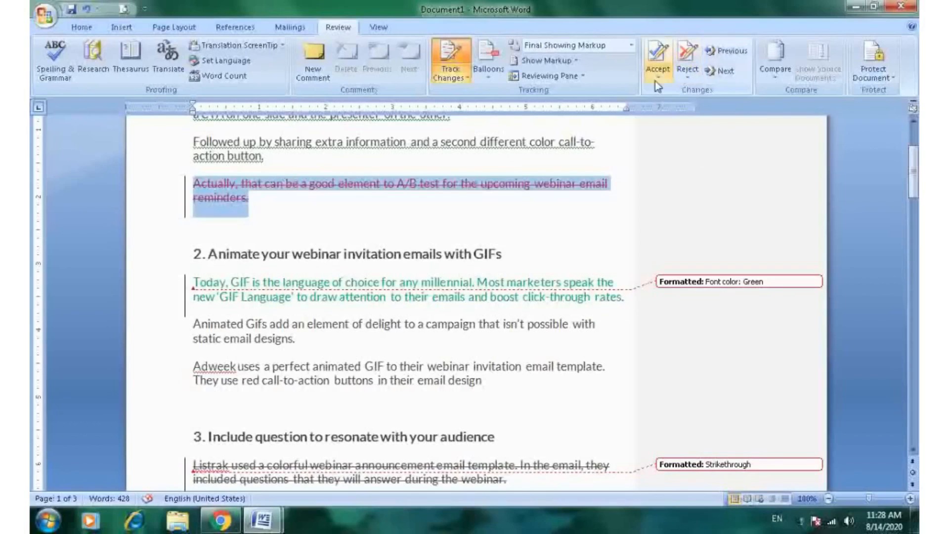
pyautogui.scroll(2, 502, 196)
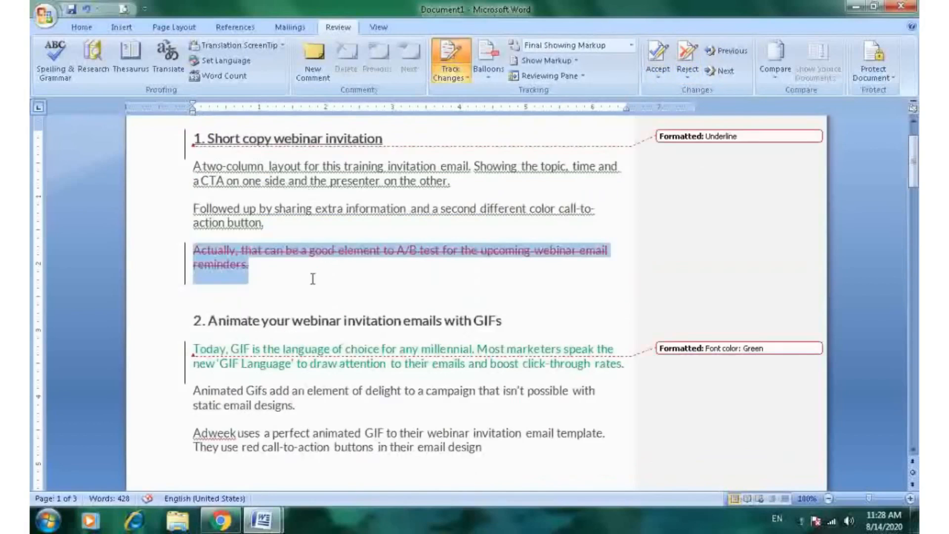
pyautogui.click(661, 66)
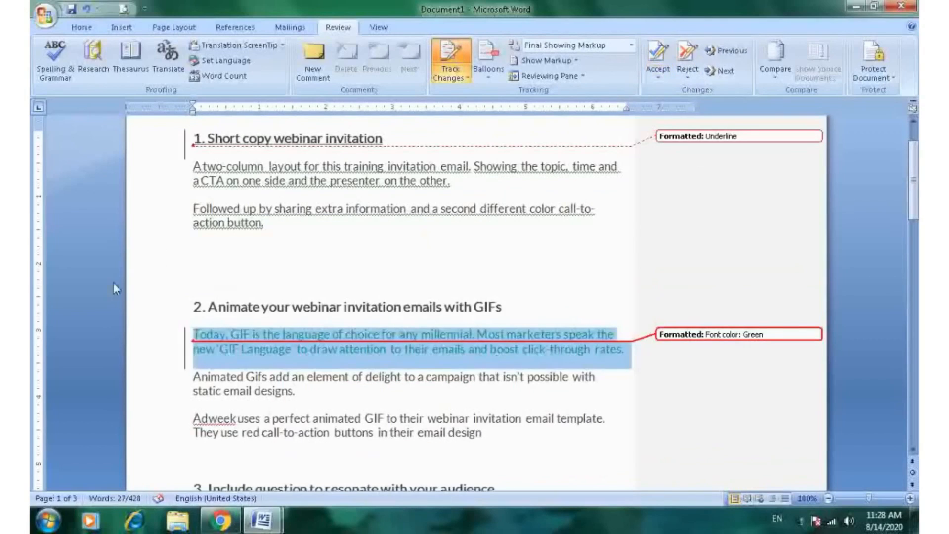
# - Move to the next tracked change and accept the strikethrough formatting on the section 3 paragraphs
pyautogui.scroll(1, 336, 261)
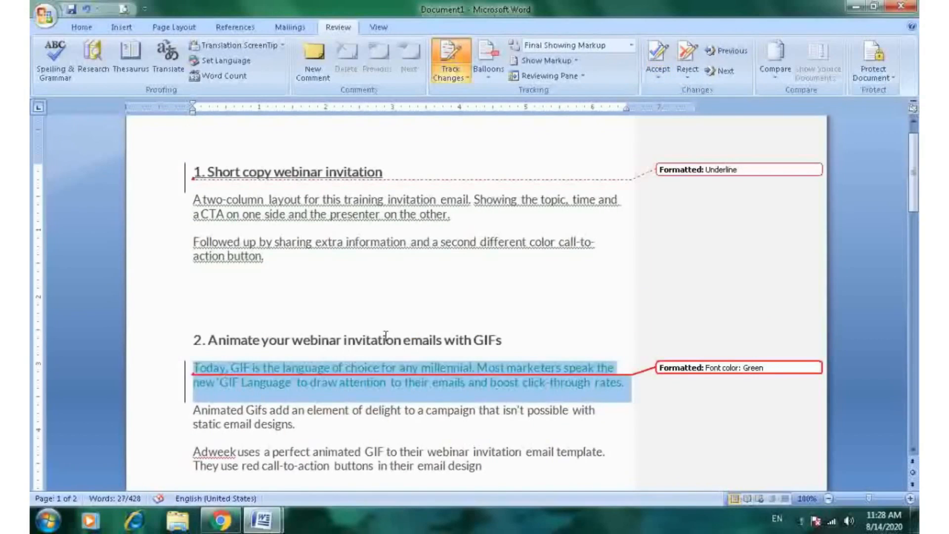
pyautogui.click(731, 72)
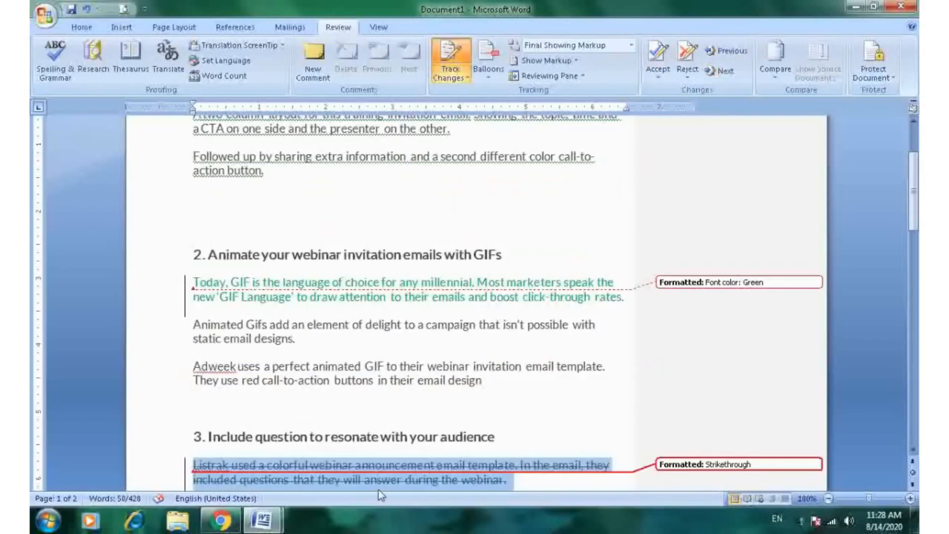
pyautogui.scroll(-1, 466, 390)
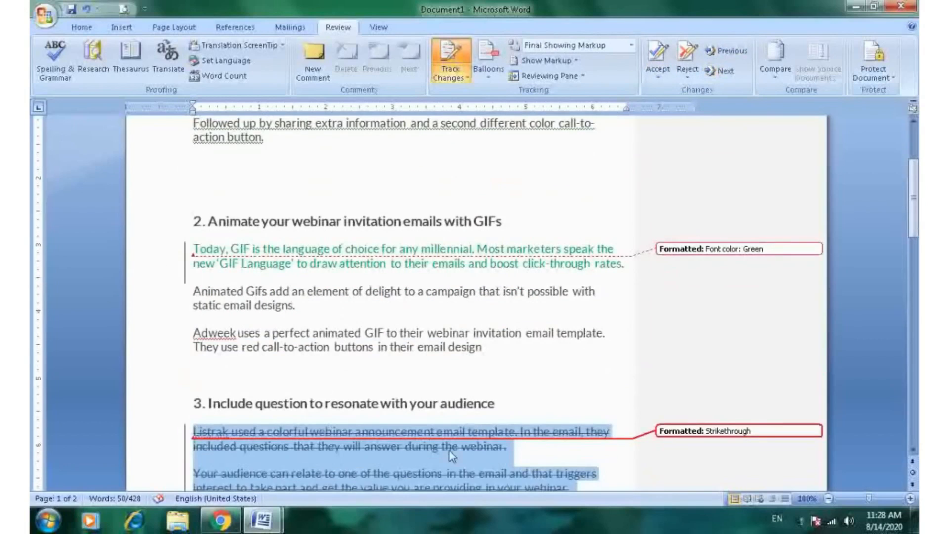
pyautogui.scroll(-3, 449, 450)
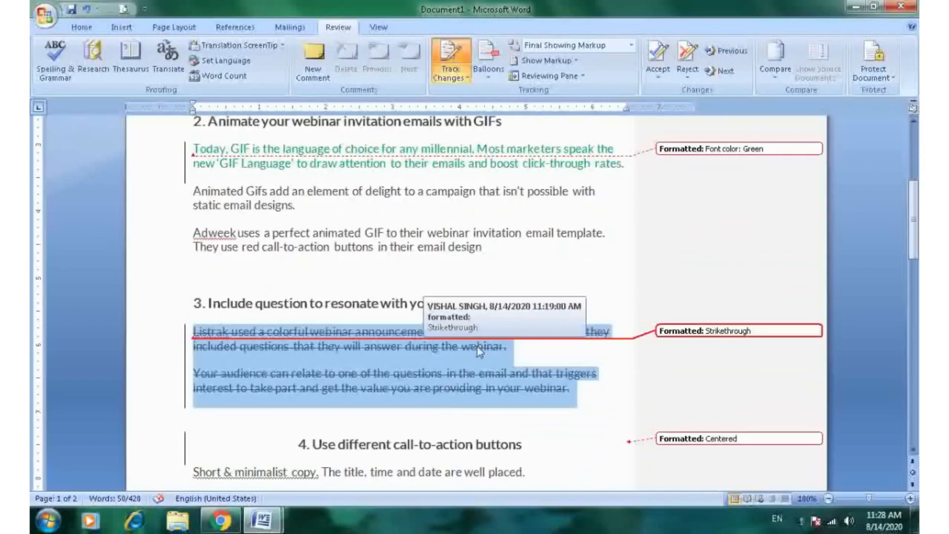
pyautogui.click(658, 64)
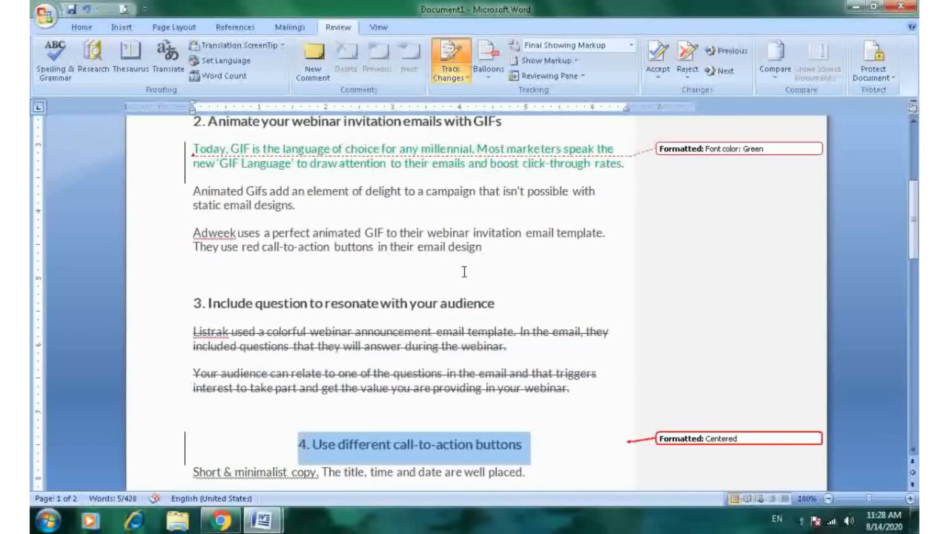
# - Accept all remaining changes in the document
pyautogui.scroll(5, 550, 262)
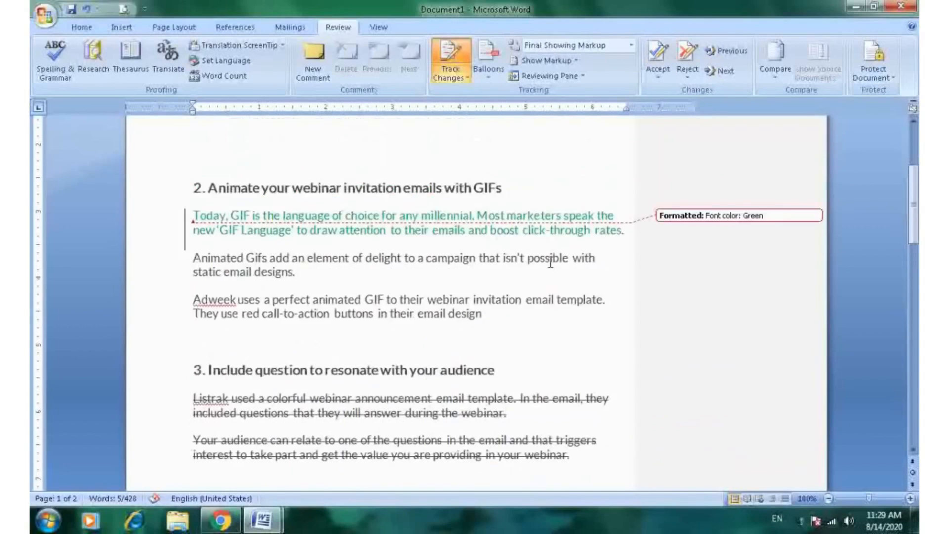
pyautogui.scroll(3, 550, 262)
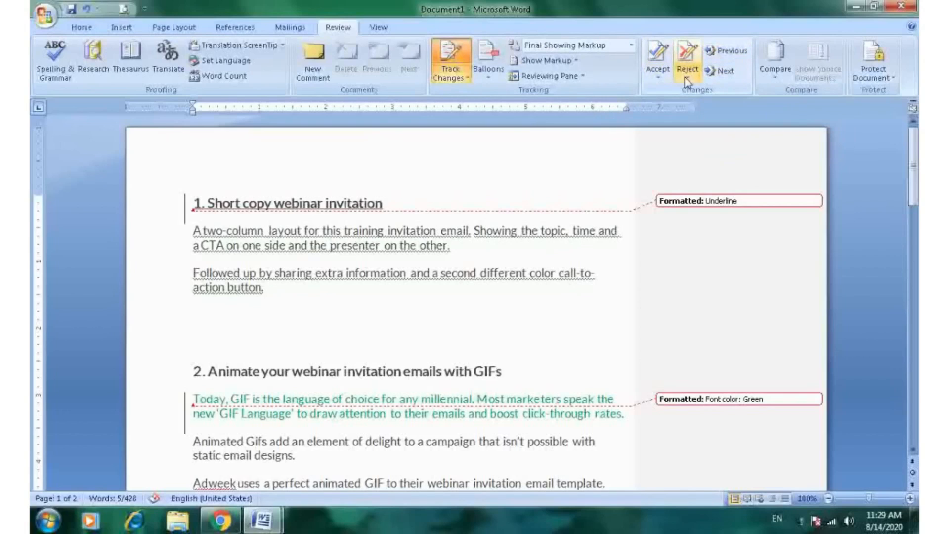
pyautogui.click(660, 81)
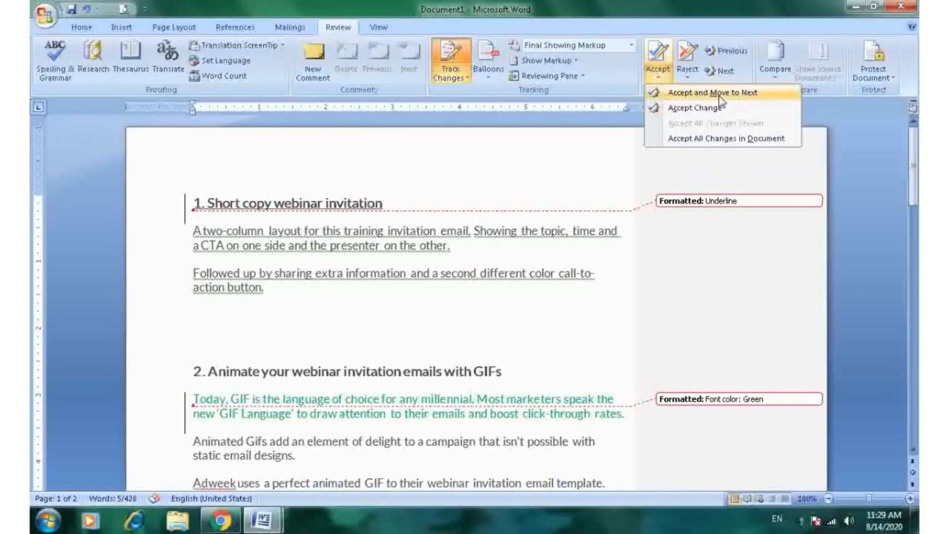
pyautogui.click(723, 138)
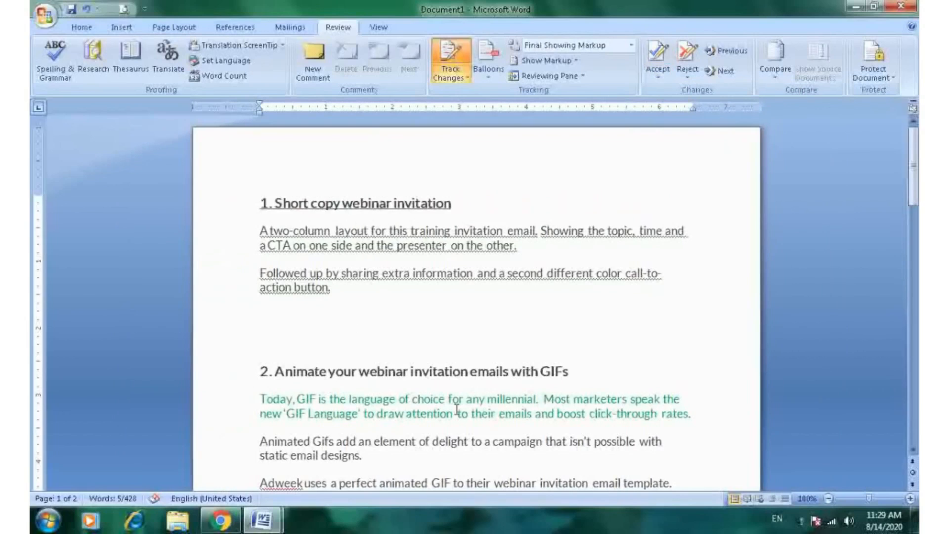
# - Try to reject all changes in the document
pyautogui.scroll(-3, 598, 318)
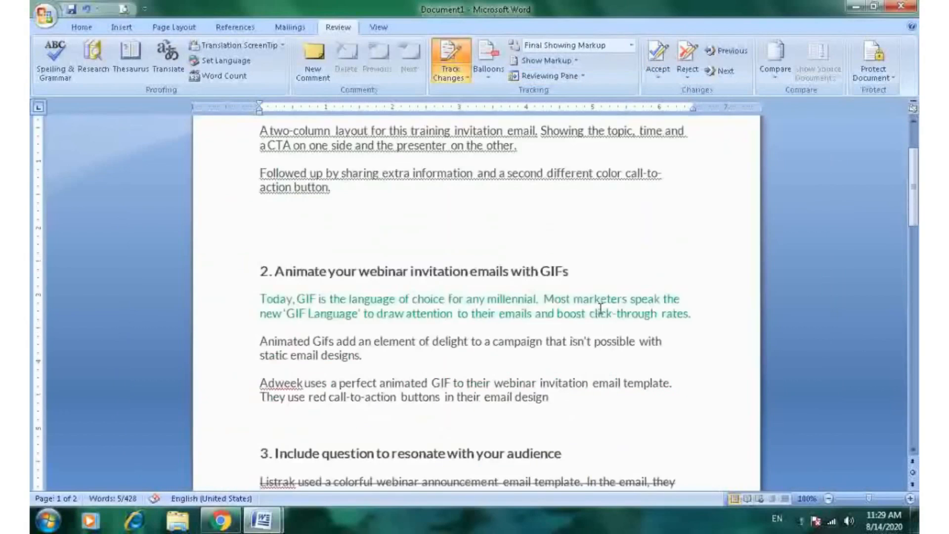
pyautogui.scroll(2, 598, 317)
pyautogui.click(690, 82)
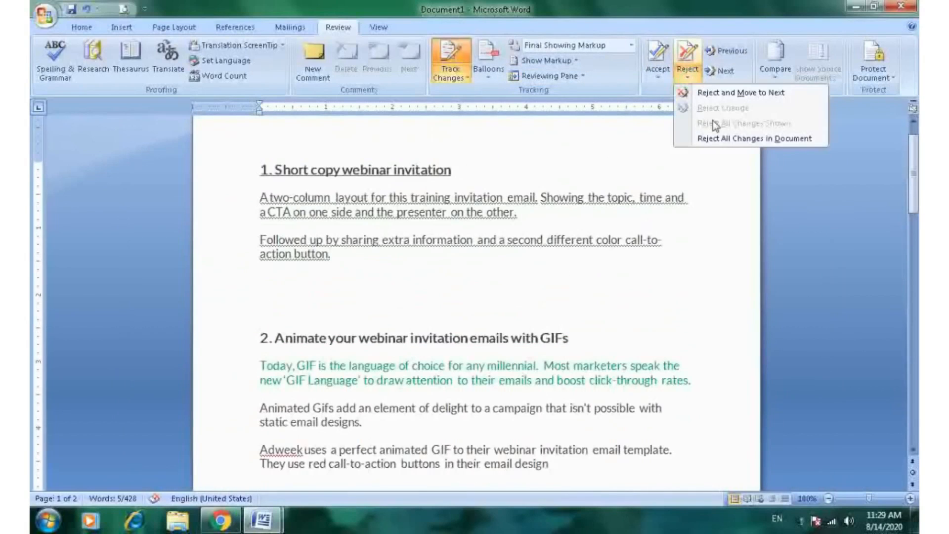
pyautogui.click(761, 140)
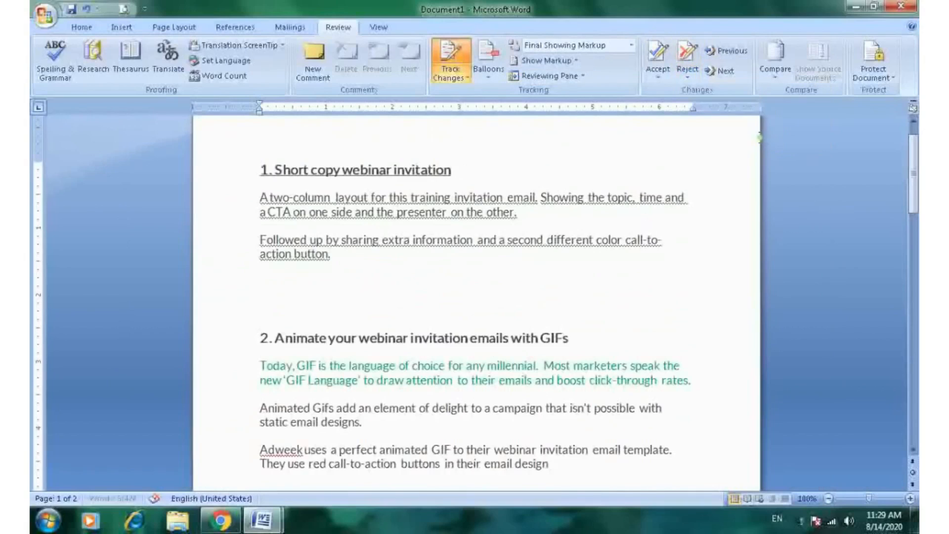
pyautogui.click(695, 83)
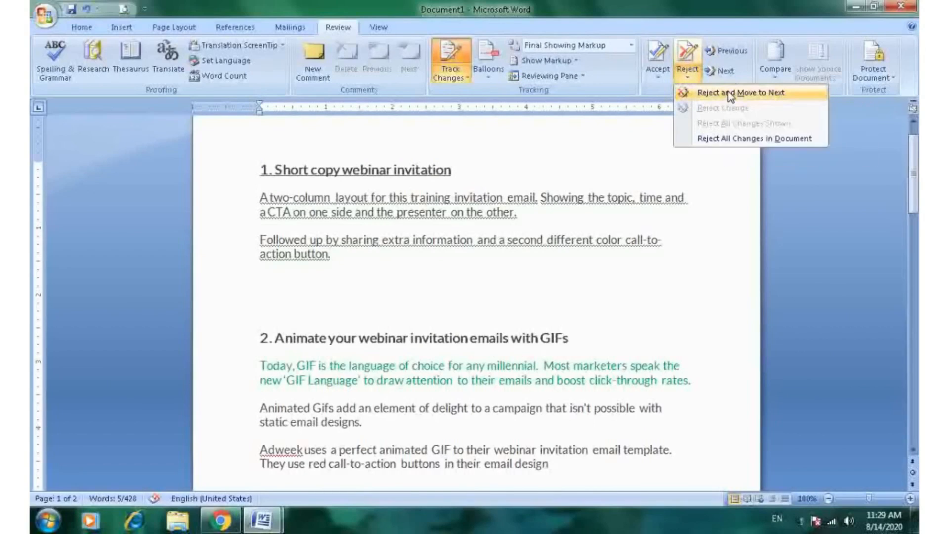
pyautogui.click(717, 189)
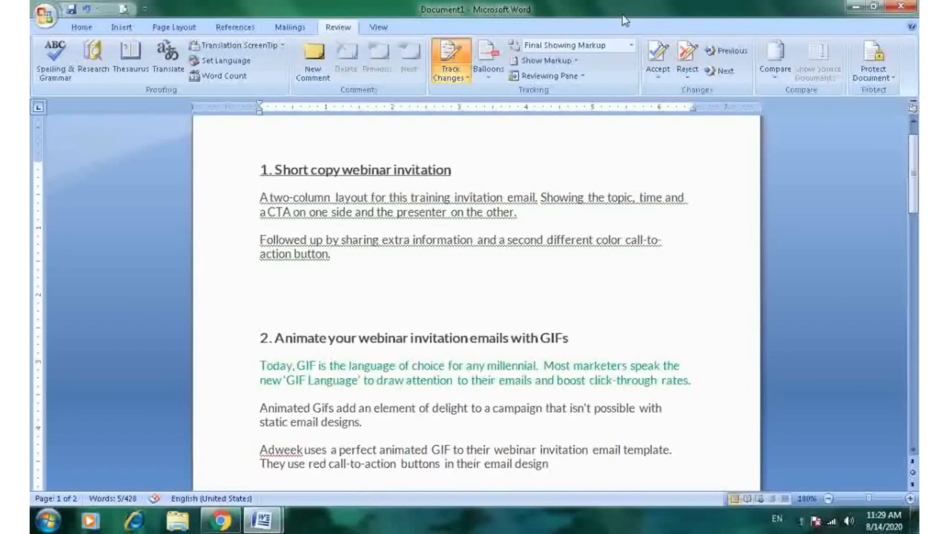